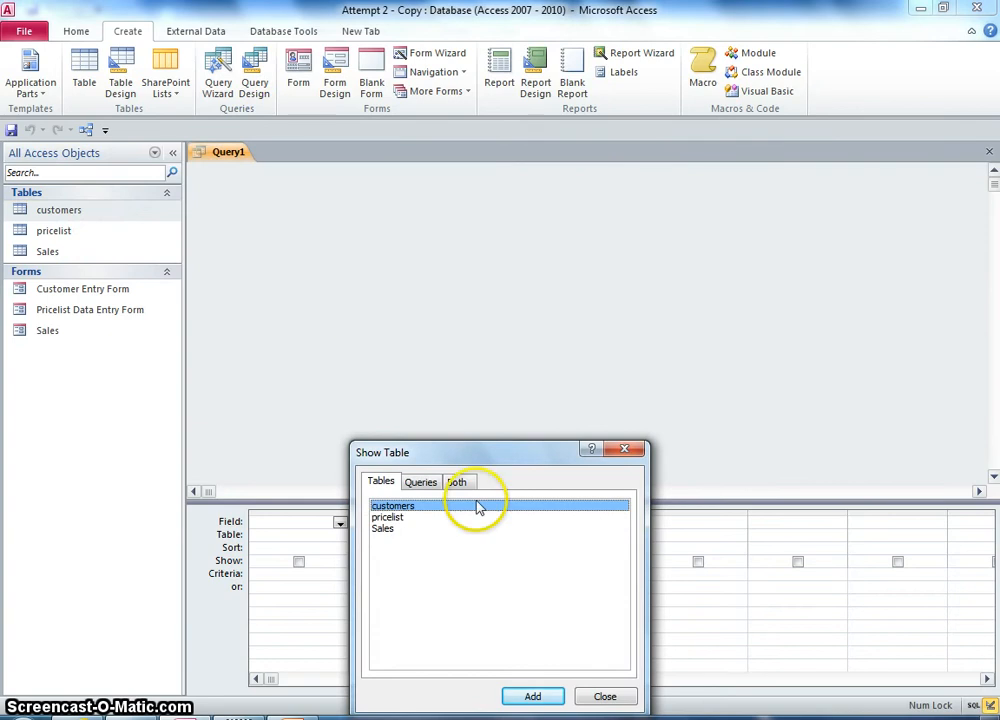
Add the customers table to the new query design and dismiss the table chooser.
{"action": "left_click_drag", "start_coordinate": [466, 453], "coordinate": [496, 282]}
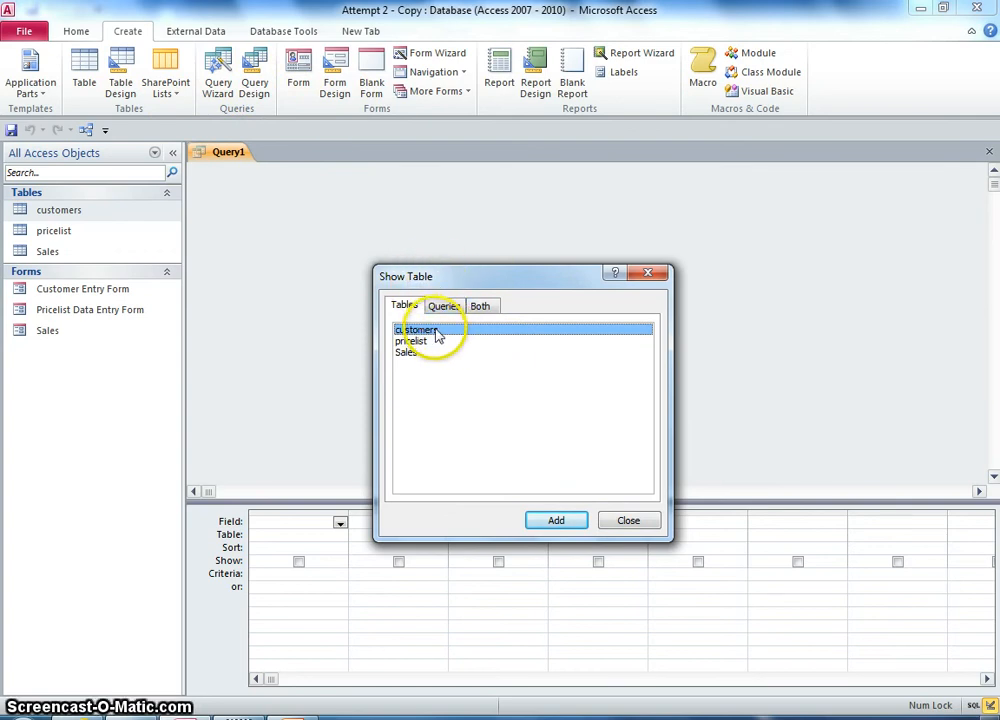
{"action": "left_click", "coordinate": [557, 522]}
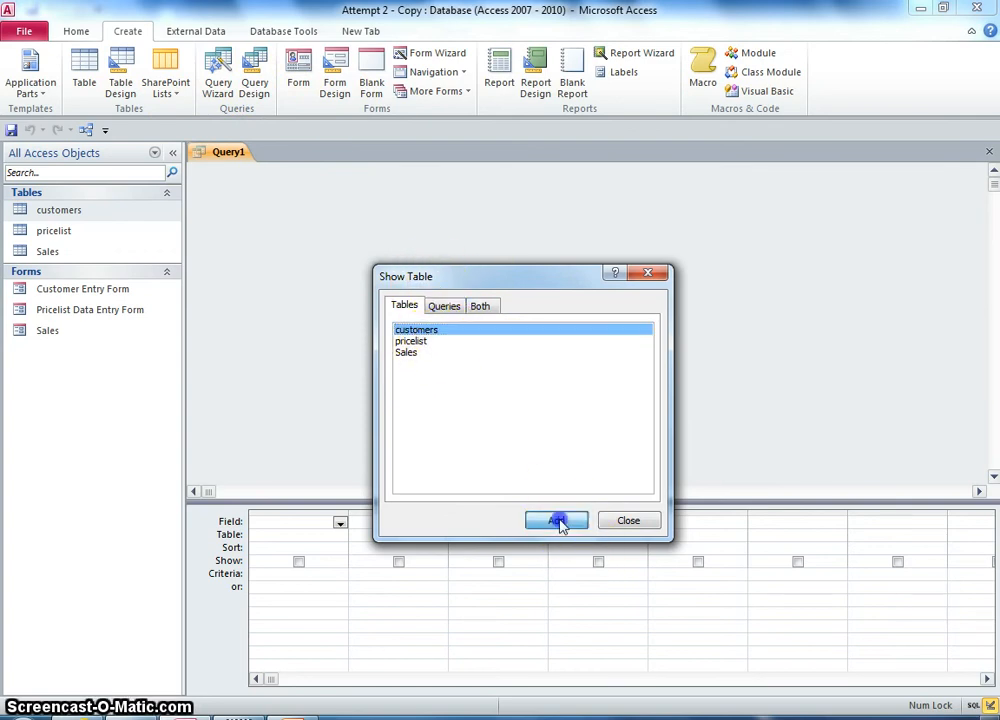
{"action": "left_click", "coordinate": [627, 522]}
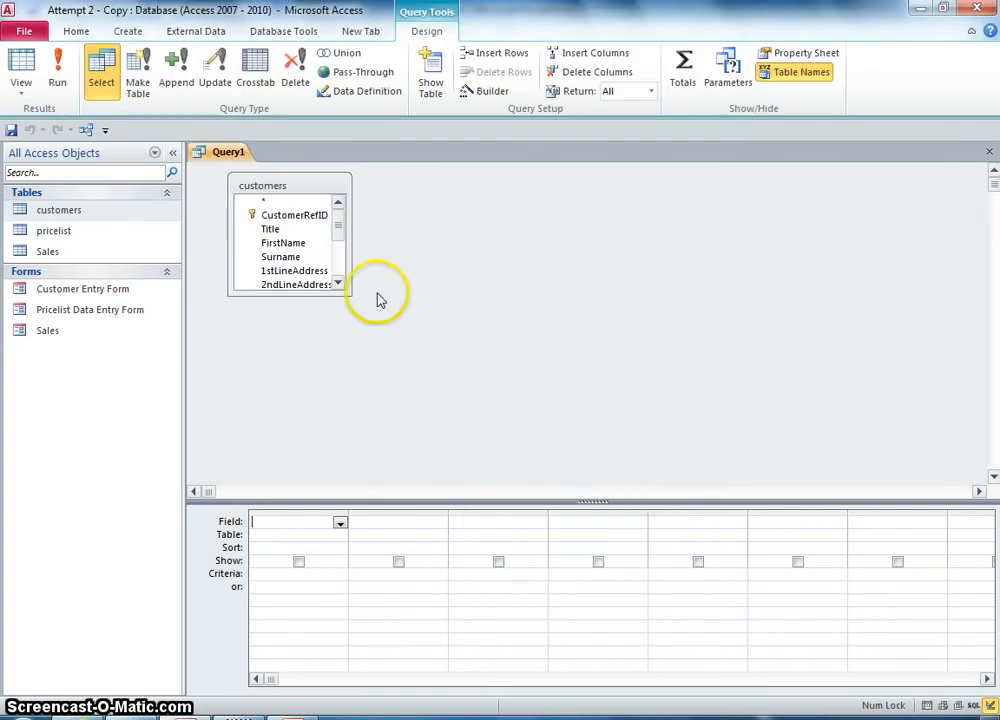
Add the Title, FirstName, Surname and 1stLineAddress fields from the customers table to the query grid.
{"action": "double_click", "coordinate": [300, 230]}
{"action": "double_click", "coordinate": [308, 242]}
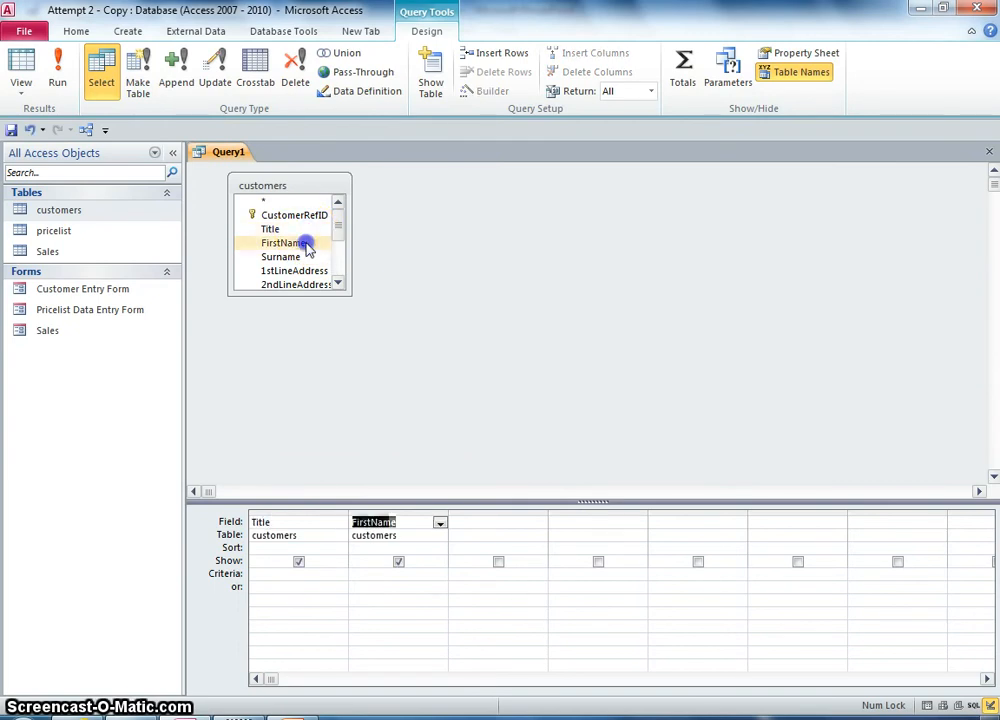
{"action": "double_click", "coordinate": [308, 257]}
{"action": "double_click", "coordinate": [311, 271]}
Add the 2ndLineAddress, County and Postcode fields to the query grid.
{"action": "left_click", "coordinate": [339, 284]}
{"action": "double_click", "coordinate": [339, 284]}
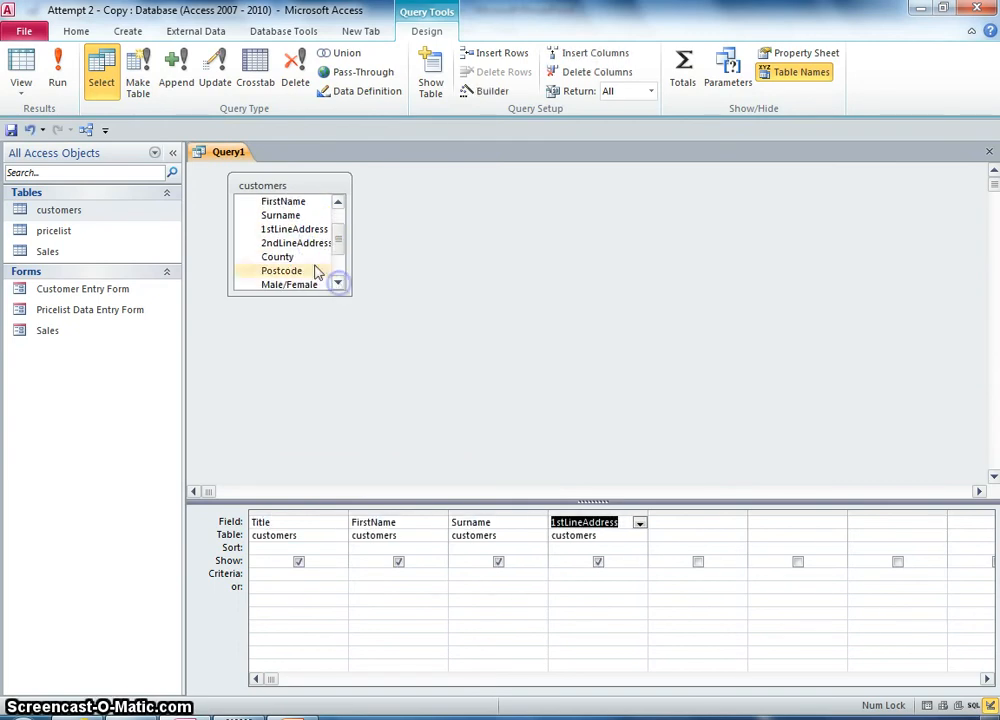
{"action": "double_click", "coordinate": [300, 243]}
{"action": "double_click", "coordinate": [305, 257]}
{"action": "left_click", "coordinate": [295, 272]}
{"action": "double_click", "coordinate": [295, 272]}
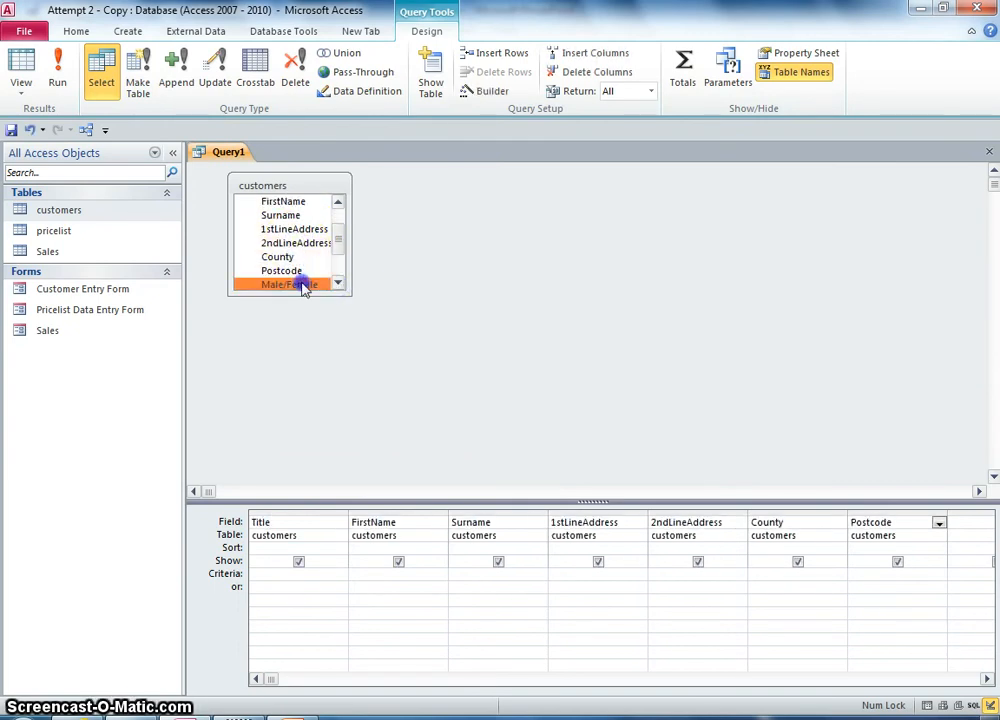
Add the Male/Female, telephone number, DateRegistered and Date of Birth fields to the query grid.
{"action": "double_click", "coordinate": [304, 284]}
{"action": "double_click", "coordinate": [339, 284]}
{"action": "double_click", "coordinate": [339, 284]}
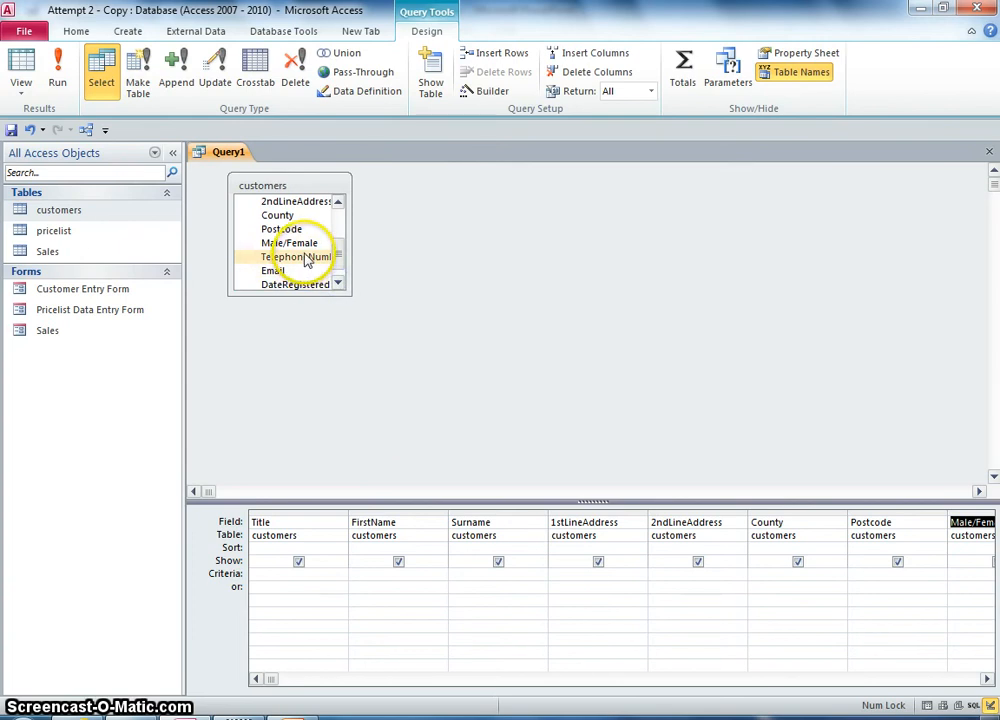
{"action": "double_click", "coordinate": [307, 258]}
{"action": "double_click", "coordinate": [297, 284]}
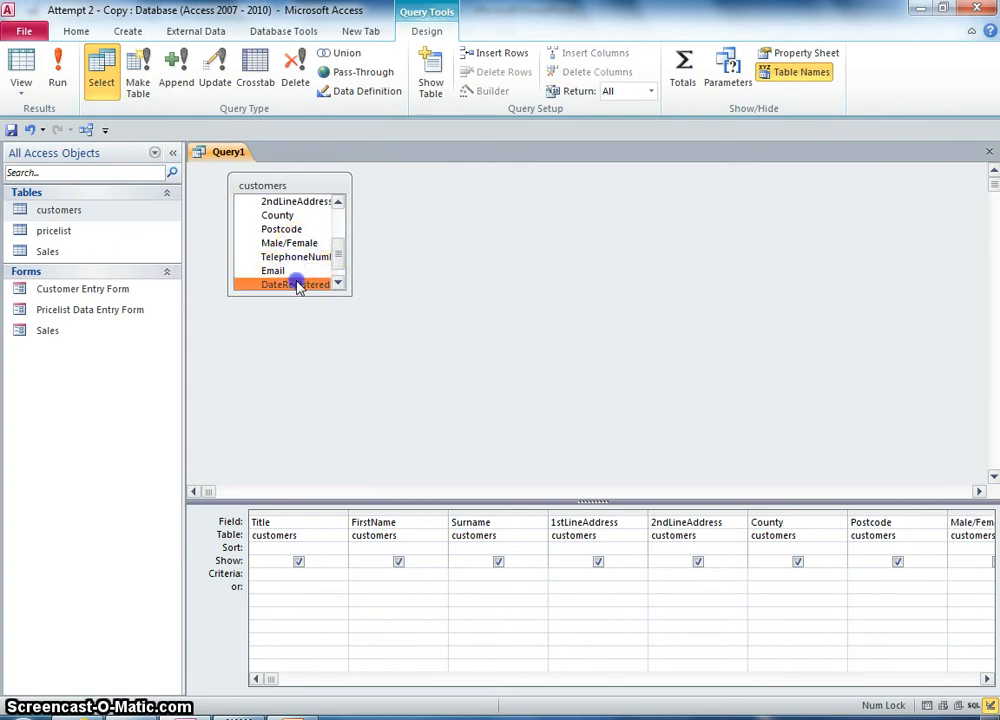
{"action": "left_click", "coordinate": [339, 283]}
{"action": "double_click", "coordinate": [323, 283]}
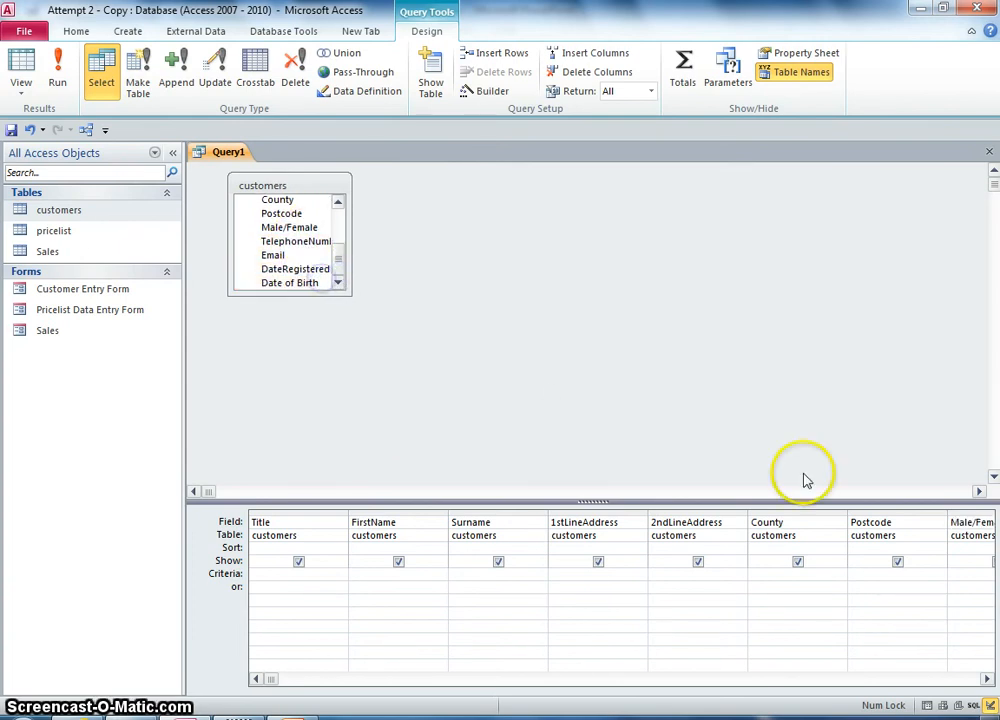
{"action": "mouse_move", "coordinate": [338, 256]}
{"action": "left_mouse_down"}
{"action": "mouse_move", "coordinate": [339, 214]}
{"action": "mouse_move", "coordinate": [341, 270]}
{"action": "left_mouse_up"}
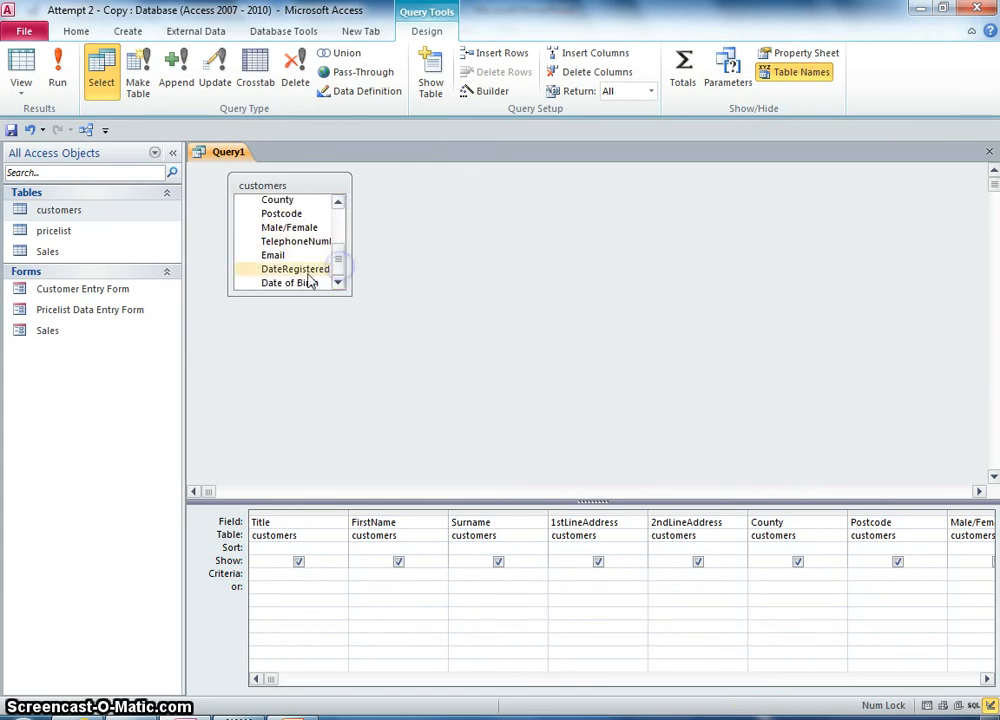
{"action": "left_click", "coordinate": [270, 256]}
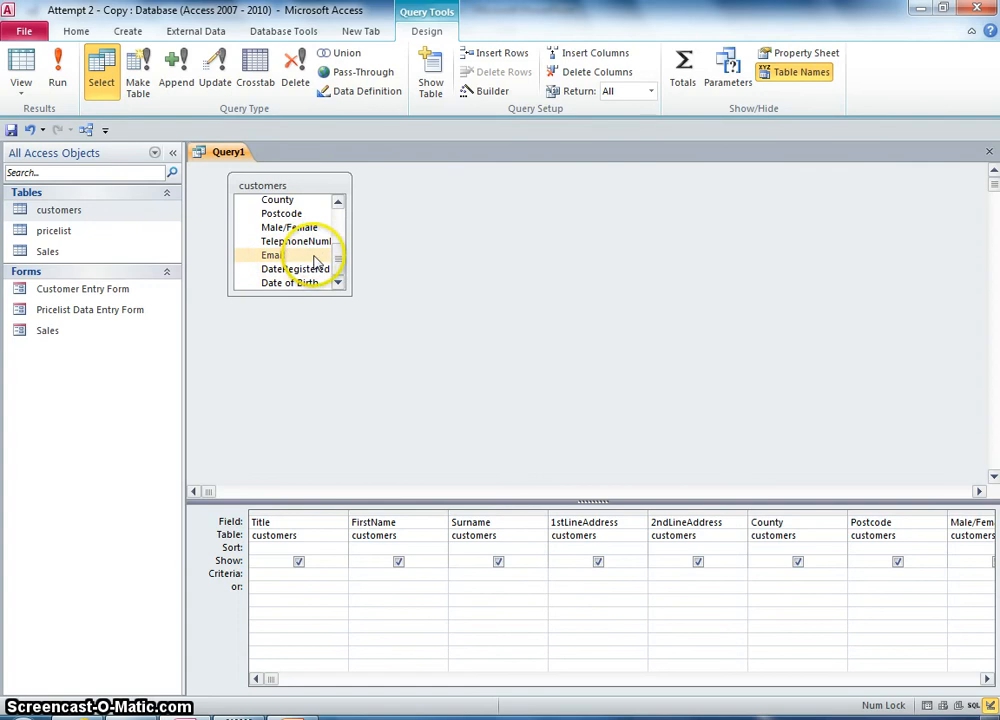
{"action": "left_click_drag", "start_coordinate": [339, 263], "coordinate": [338, 230]}
{"action": "left_click", "coordinate": [308, 218]}
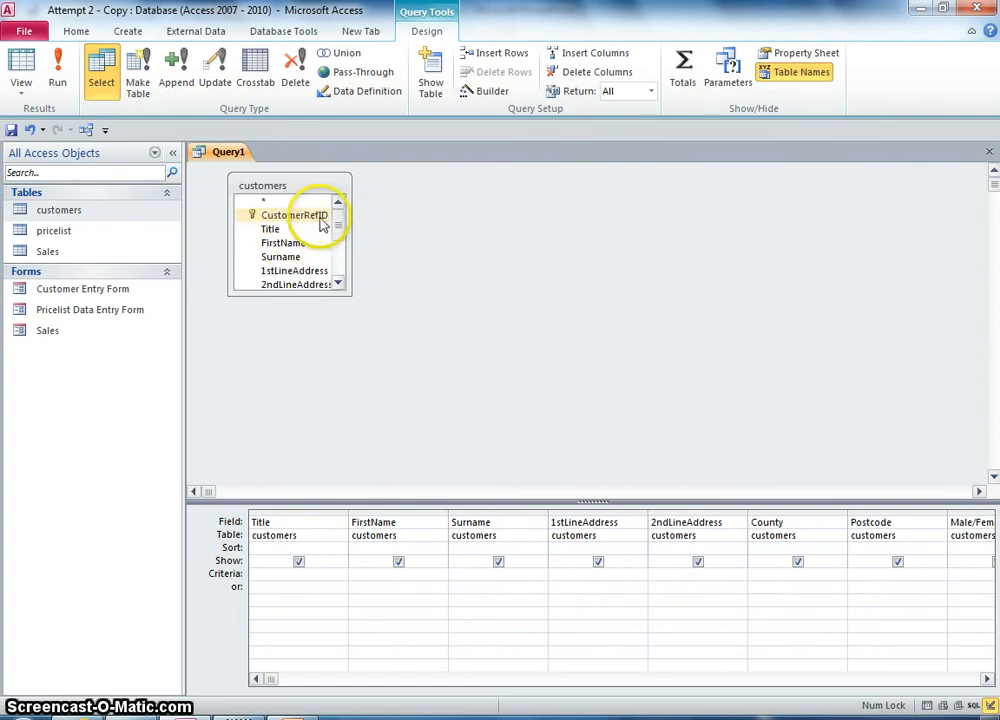
{"action": "left_click", "coordinate": [298, 243]}
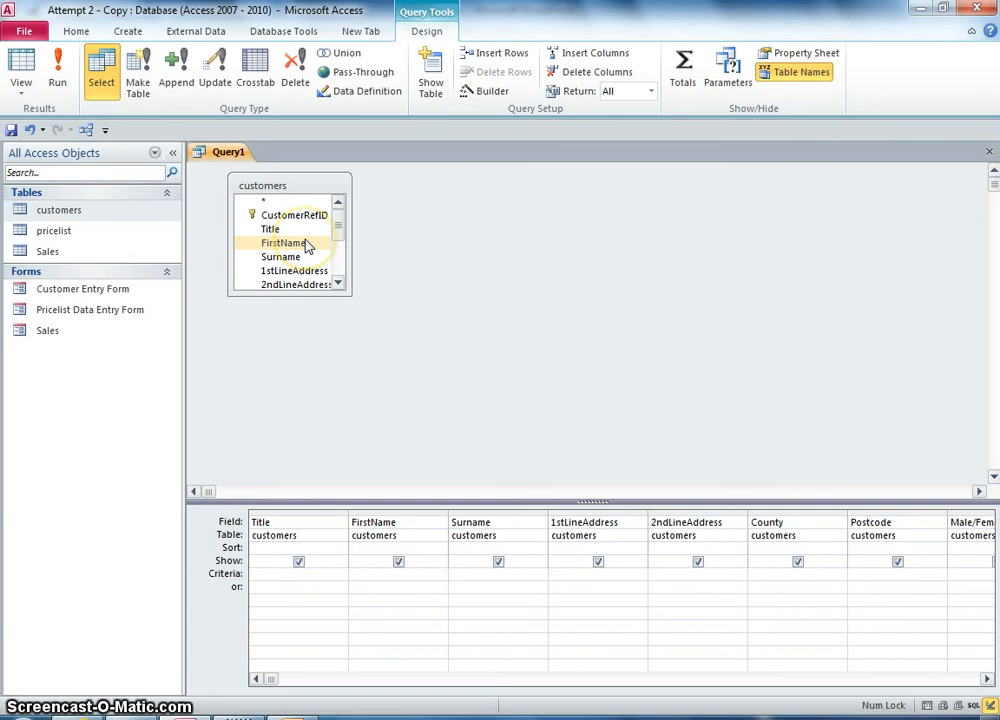
{"action": "left_click_drag", "start_coordinate": [335, 230], "coordinate": [337, 243]}
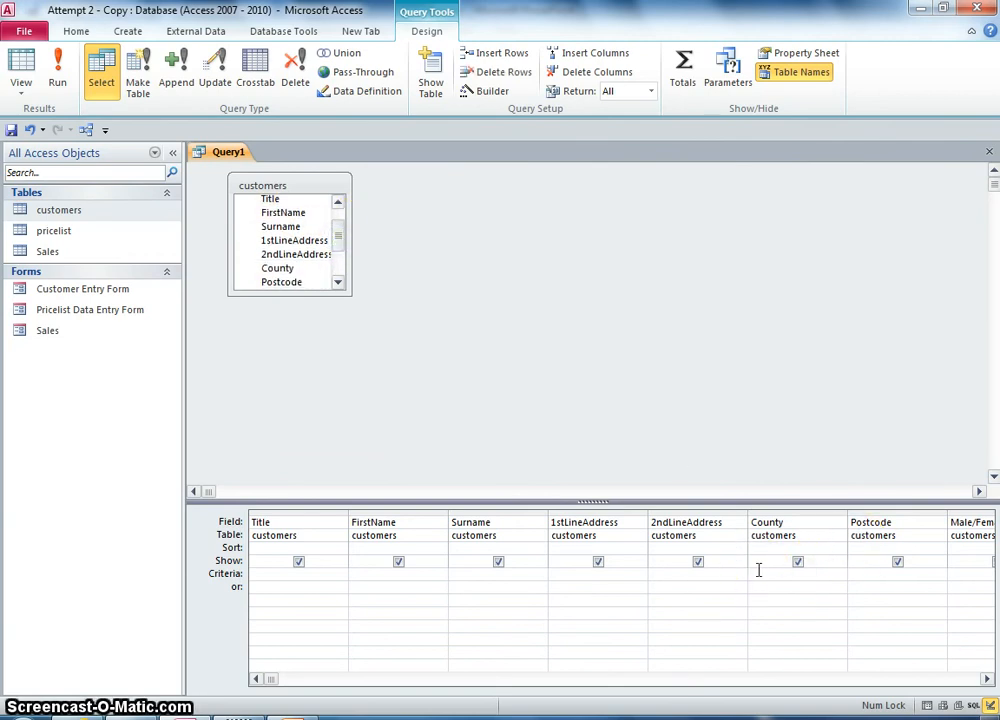
Check the county on PowerPoint's Simple queries slide, set the query's County criterion to Cambridgeshire in Access and run the query.
{"action": "left_click", "coordinate": [292, 717]}
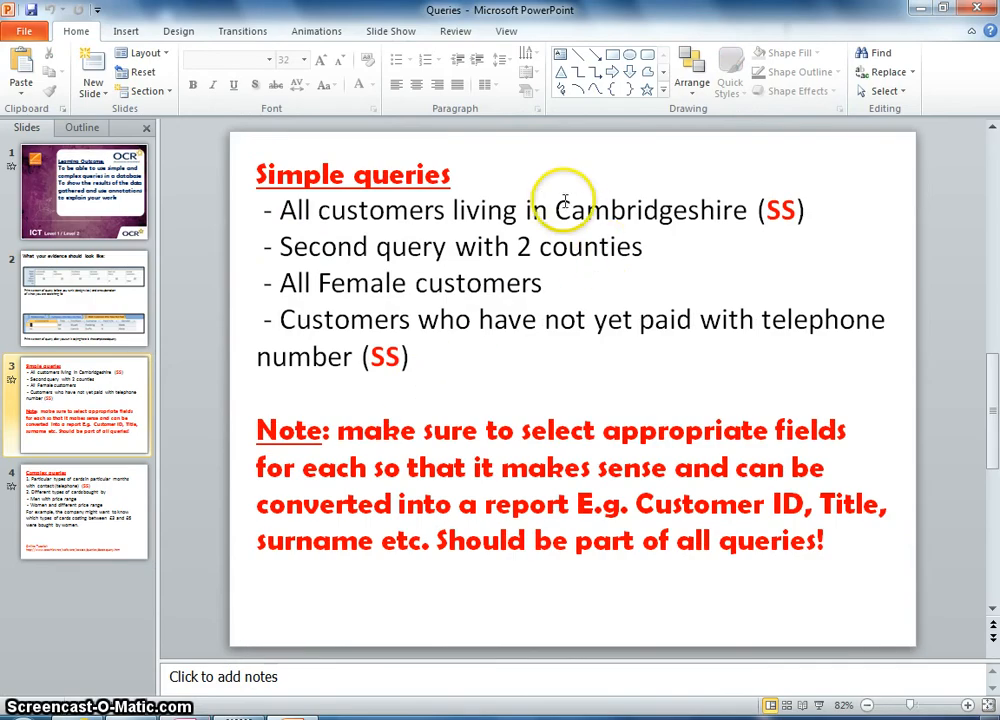
{"action": "left_click_drag", "start_coordinate": [557, 209], "coordinate": [722, 205]}
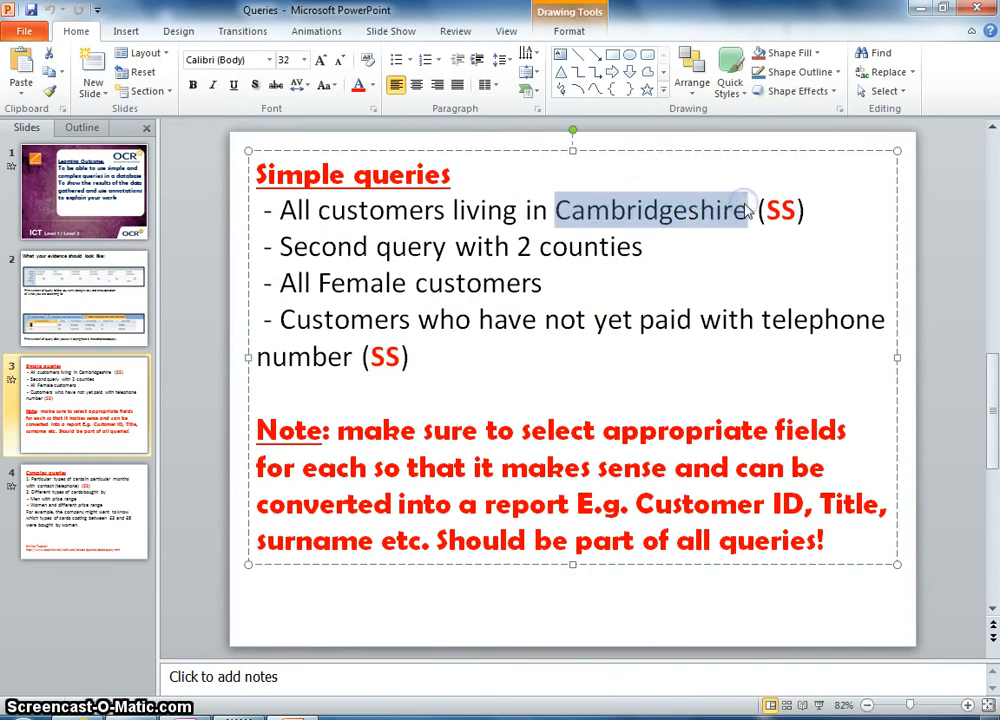
{"action": "left_click", "coordinate": [275, 714]}
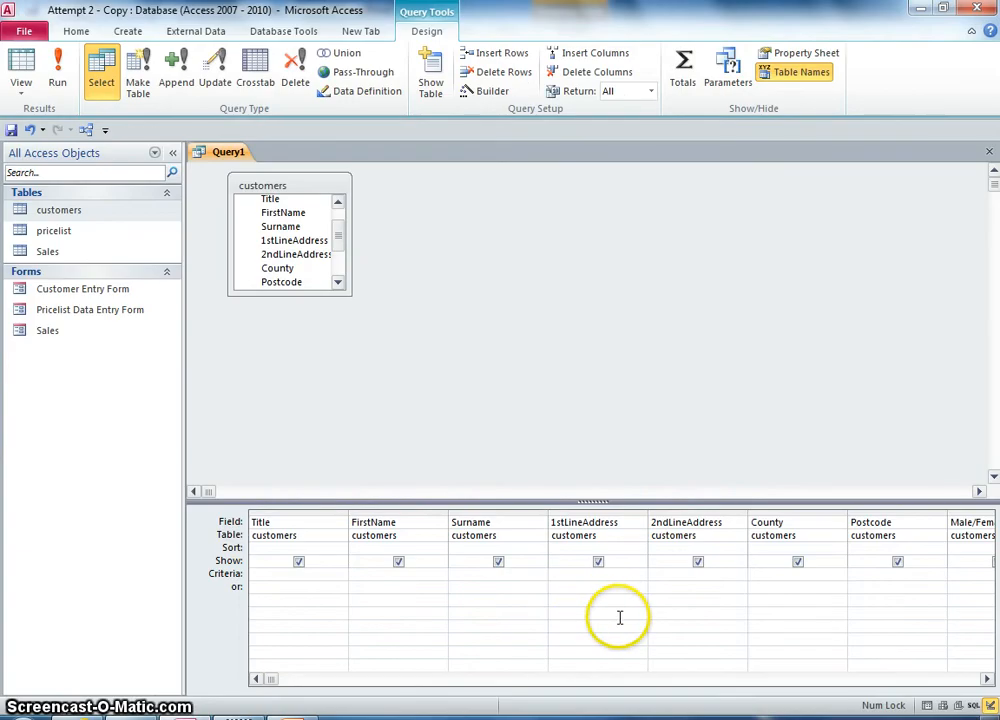
{"action": "type", "text": "Cambridgeshire"}
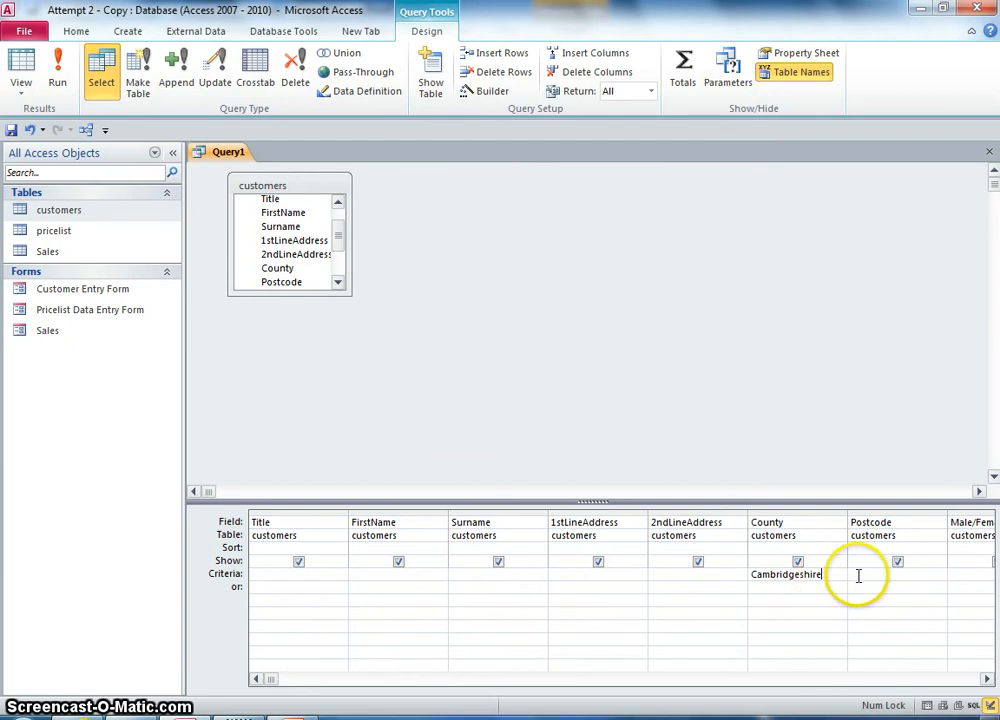
{"action": "left_click", "coordinate": [59, 85]}
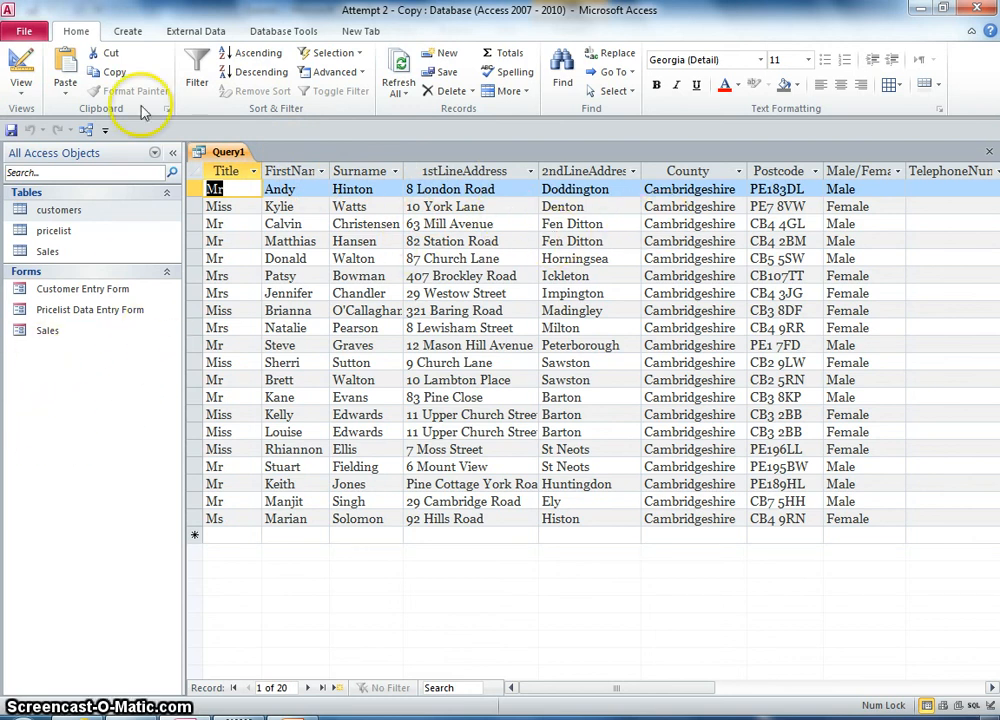
Save the query as "People who live in Cambridgeshire" and close it.
{"action": "left_click", "coordinate": [24, 30]}
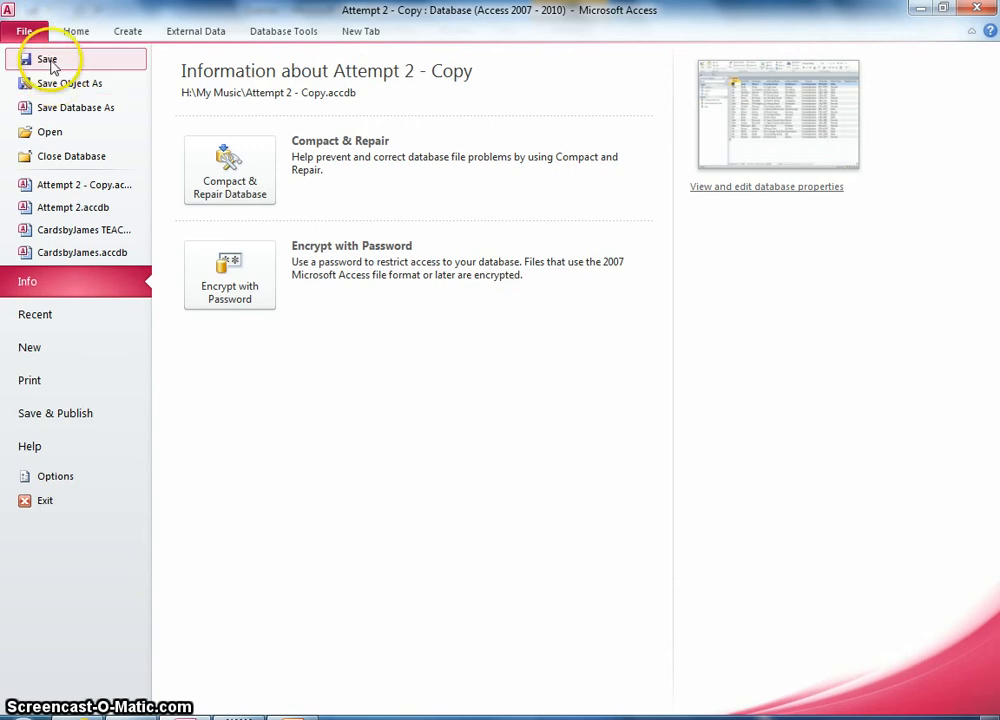
{"action": "left_click", "coordinate": [45, 60]}
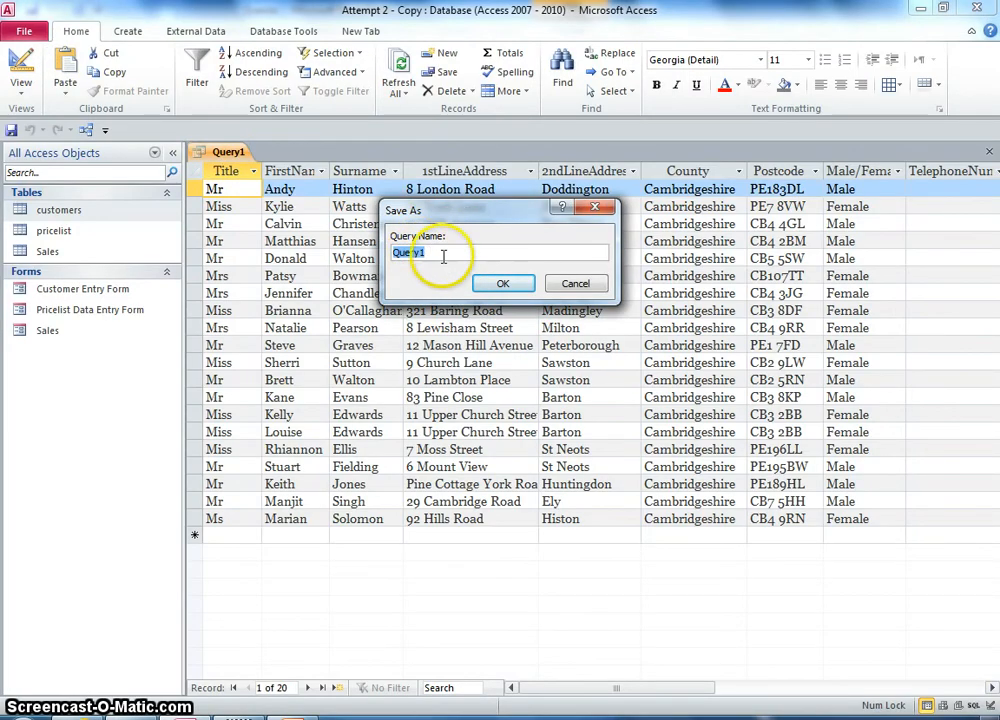
{"action": "left_click_drag", "start_coordinate": [436, 212], "coordinate": [496, 484]}
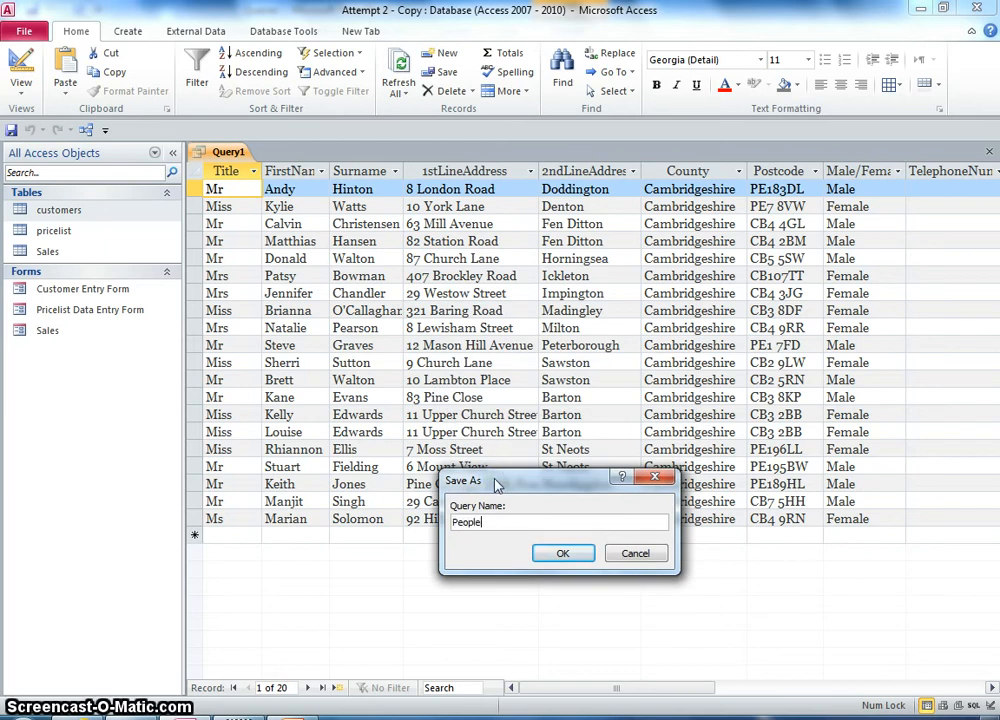
{"action": "type", "text": "who live in Cambridge"}
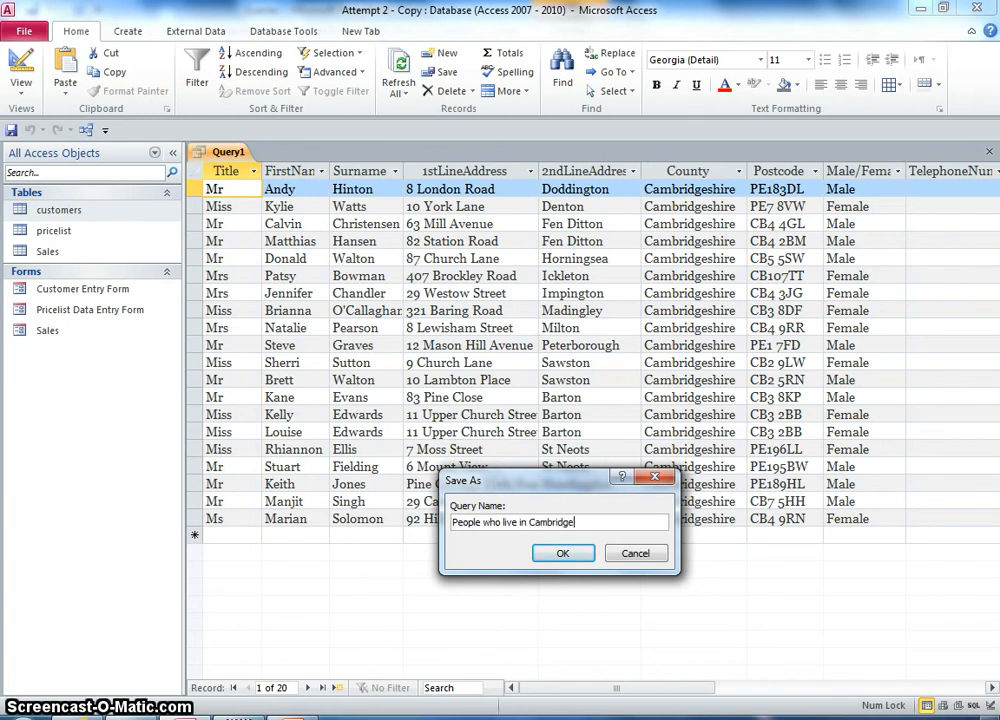
{"action": "key", "text": "BackSpace"}
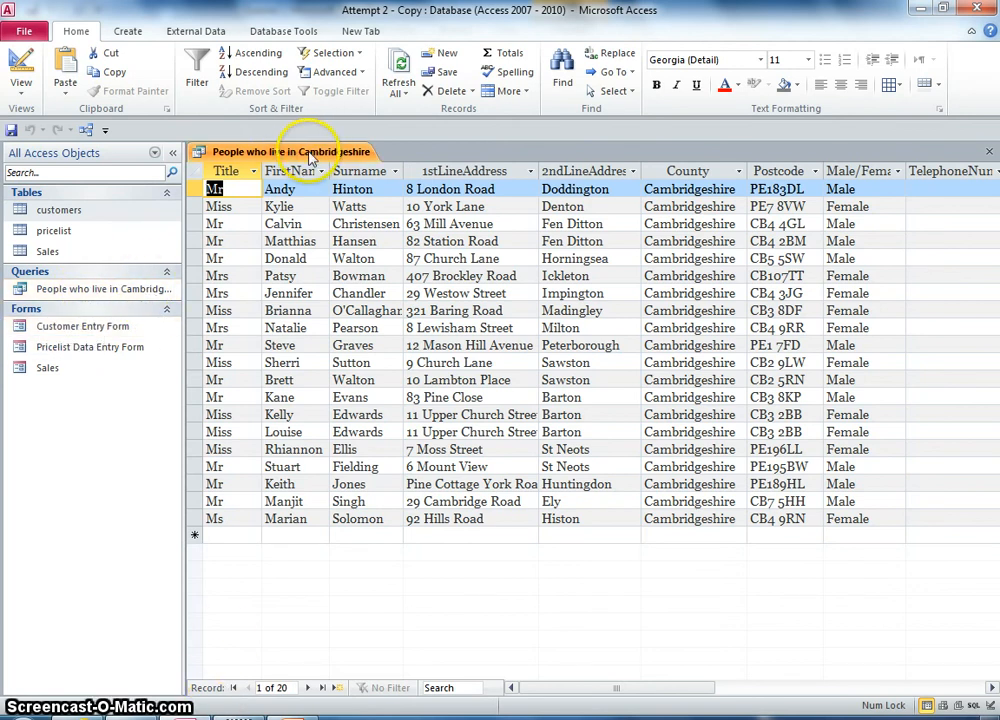
{"action": "right_click", "coordinate": [300, 153]}
{"action": "left_click", "coordinate": [272, 190]}
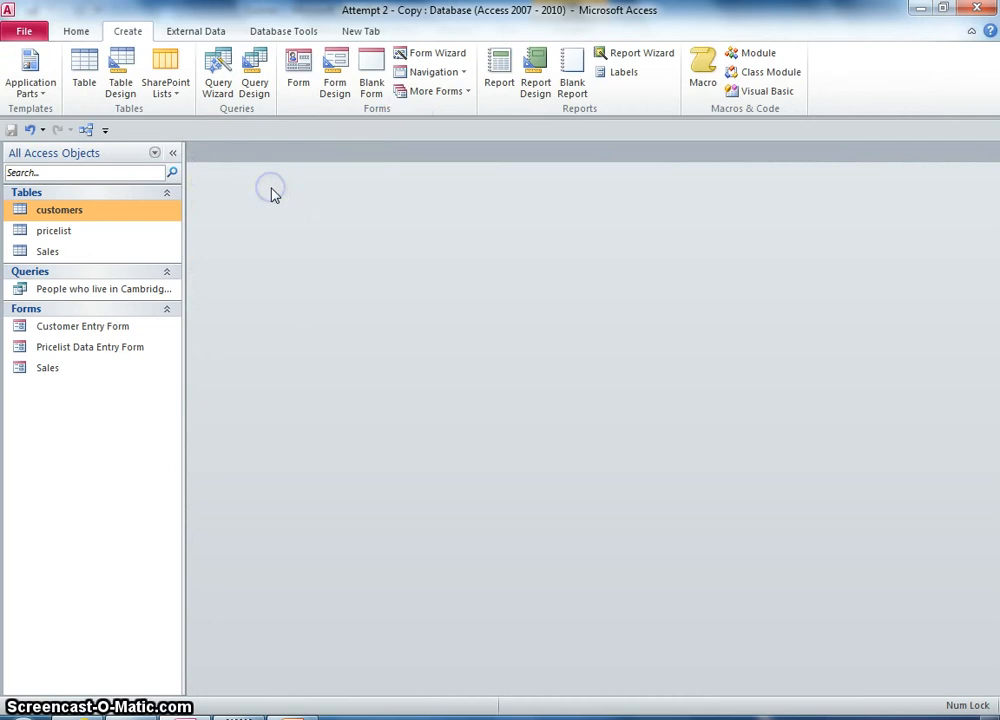
Create another query in design view based on the customers table.
{"action": "left_click", "coordinate": [256, 88]}
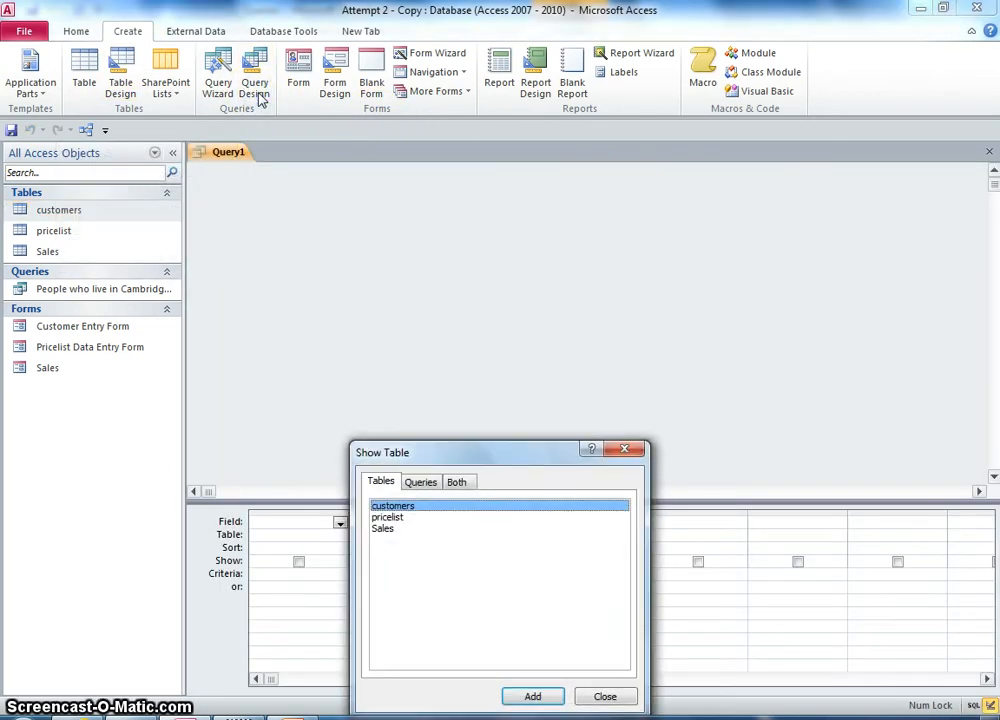
{"action": "left_click", "coordinate": [532, 697]}
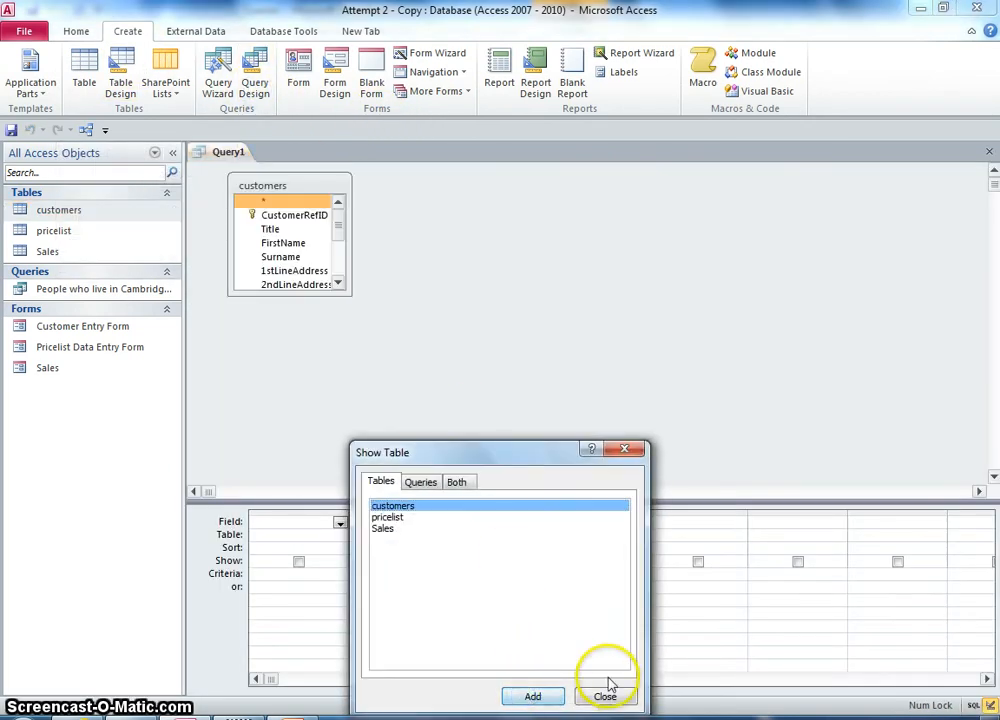
{"action": "left_click", "coordinate": [605, 695]}
Add the customers table's Title, FirstName and Surname fields to the second query's grid.
{"action": "double_click", "coordinate": [268, 228]}
{"action": "left_click", "coordinate": [283, 244]}
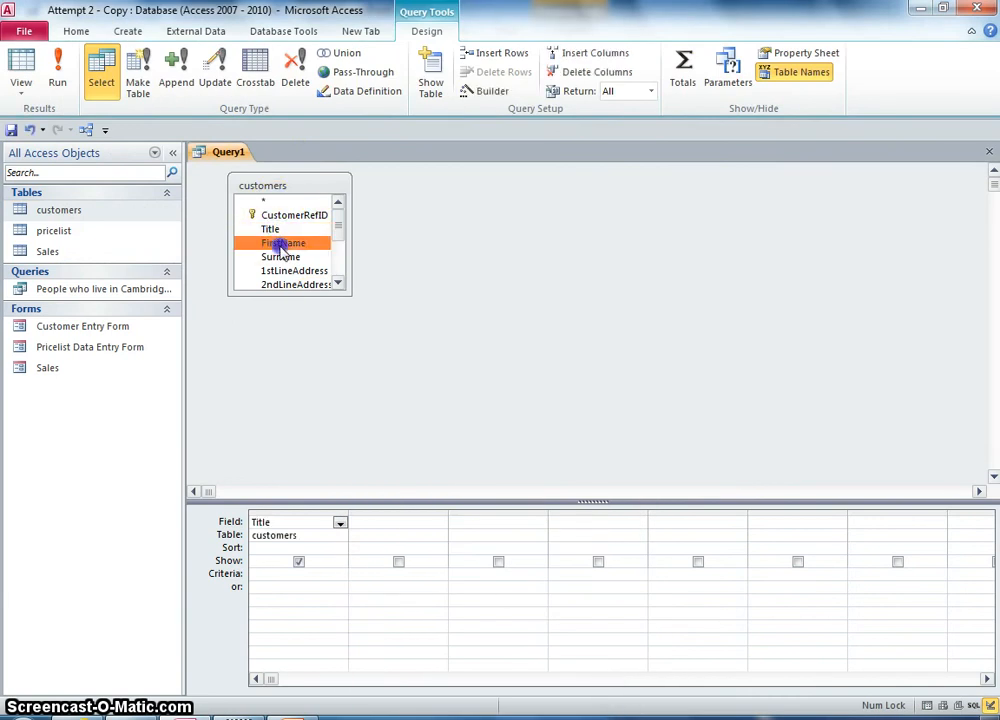
{"action": "double_click", "coordinate": [283, 244]}
{"action": "double_click", "coordinate": [290, 257]}
Add the 1stLineAddress, 2ndLineAddress, County and Postcode fields to the second query's grid.
{"action": "left_click", "coordinate": [337, 283]}
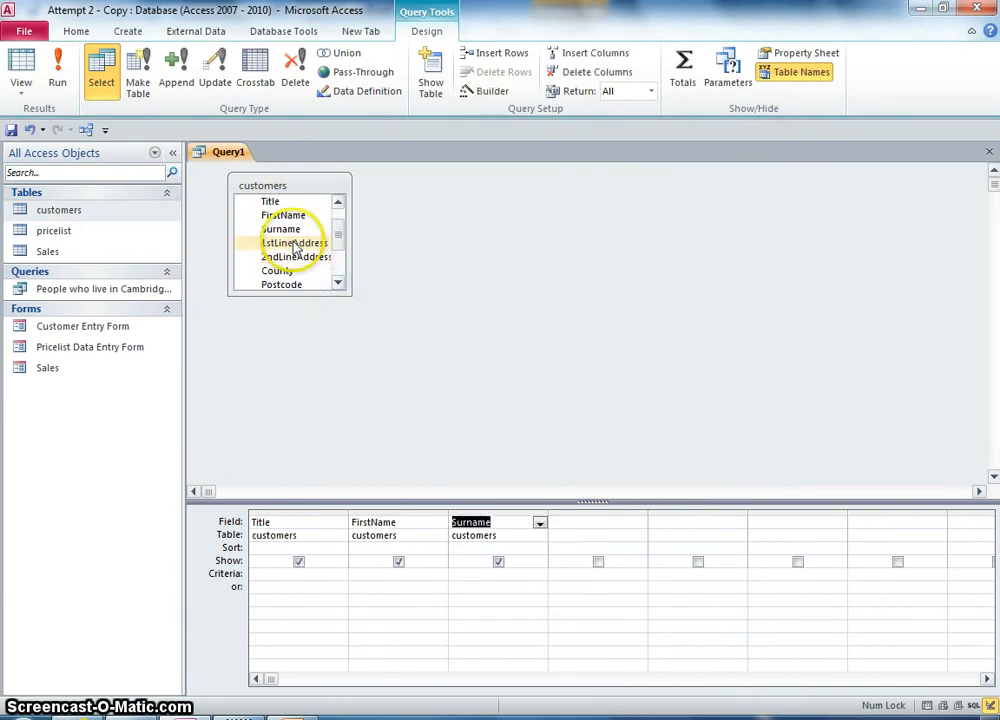
{"action": "double_click", "coordinate": [295, 244]}
{"action": "double_click", "coordinate": [295, 257]}
{"action": "double_click", "coordinate": [293, 271]}
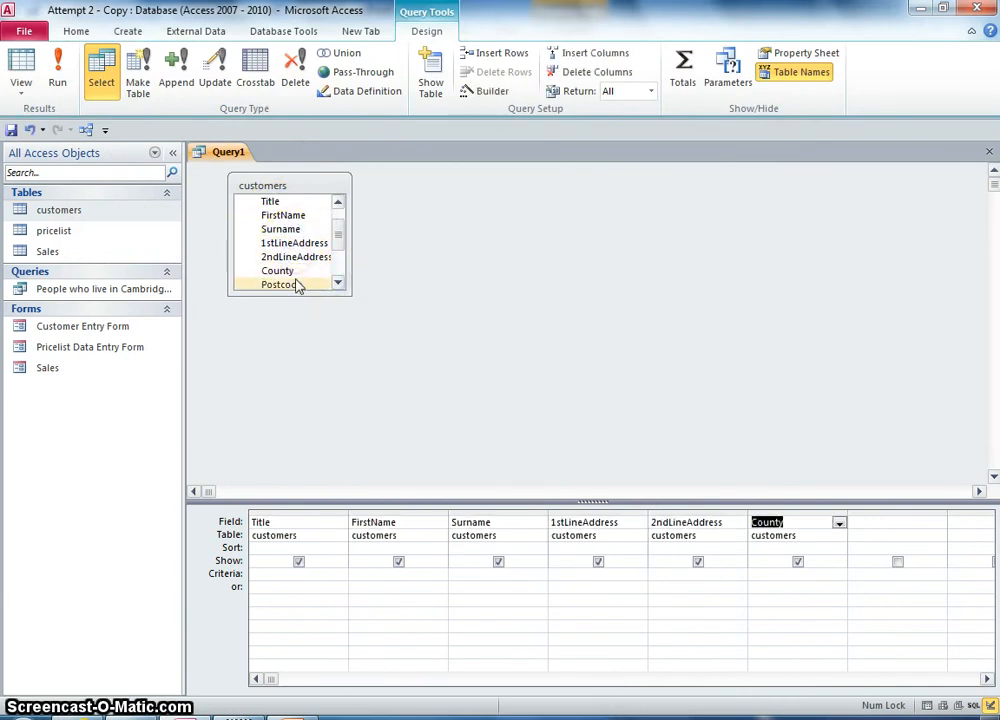
{"action": "double_click", "coordinate": [296, 285]}
Add the Male/Female, Email, DateRegistered and Date of Birth fields to the second query's grid.
{"action": "left_click", "coordinate": [338, 284]}
{"action": "left_click", "coordinate": [338, 284]}
{"action": "left_click", "coordinate": [338, 284]}
{"action": "left_click", "coordinate": [338, 284]}
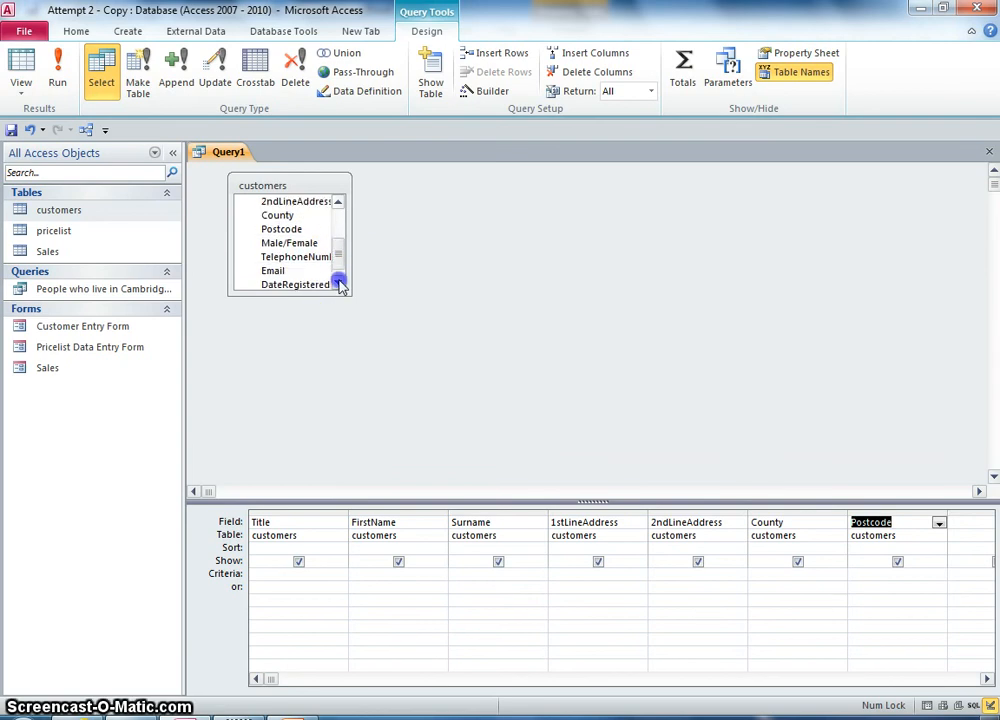
{"action": "left_click", "coordinate": [338, 284]}
{"action": "double_click", "coordinate": [289, 230]}
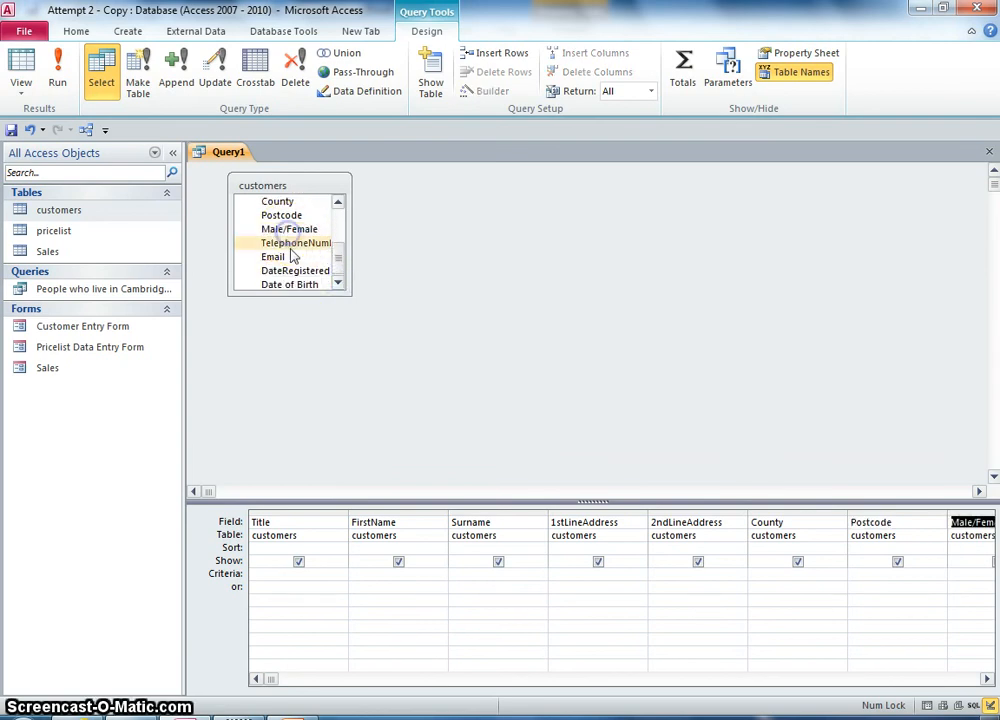
{"action": "double_click", "coordinate": [287, 258]}
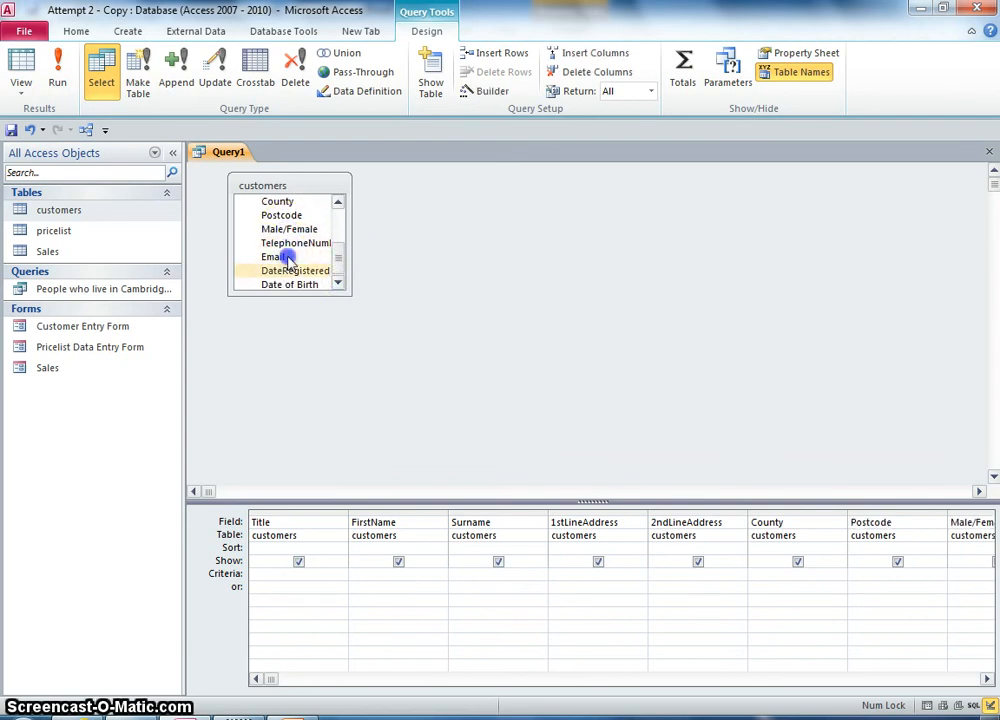
{"action": "double_click", "coordinate": [291, 271]}
{"action": "double_click", "coordinate": [297, 284]}
{"action": "left_click", "coordinate": [338, 273]}
{"action": "left_click", "coordinate": [336, 207]}
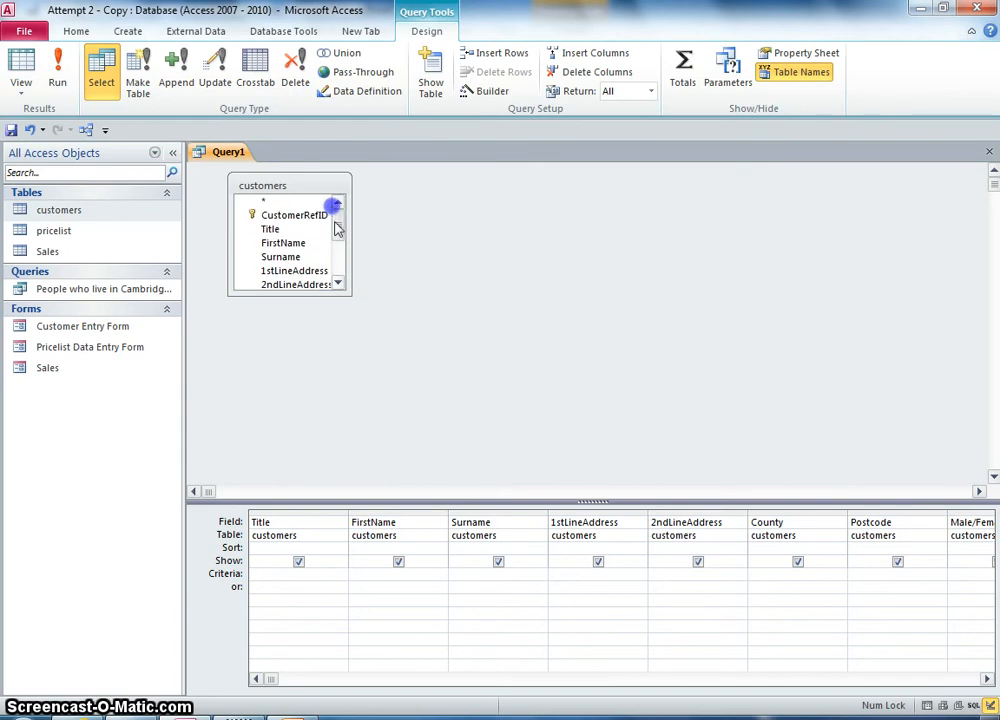
Check the second query's requirement on the PowerPoint slide and examine the County values in the Access customers table.
{"action": "left_click", "coordinate": [290, 710]}
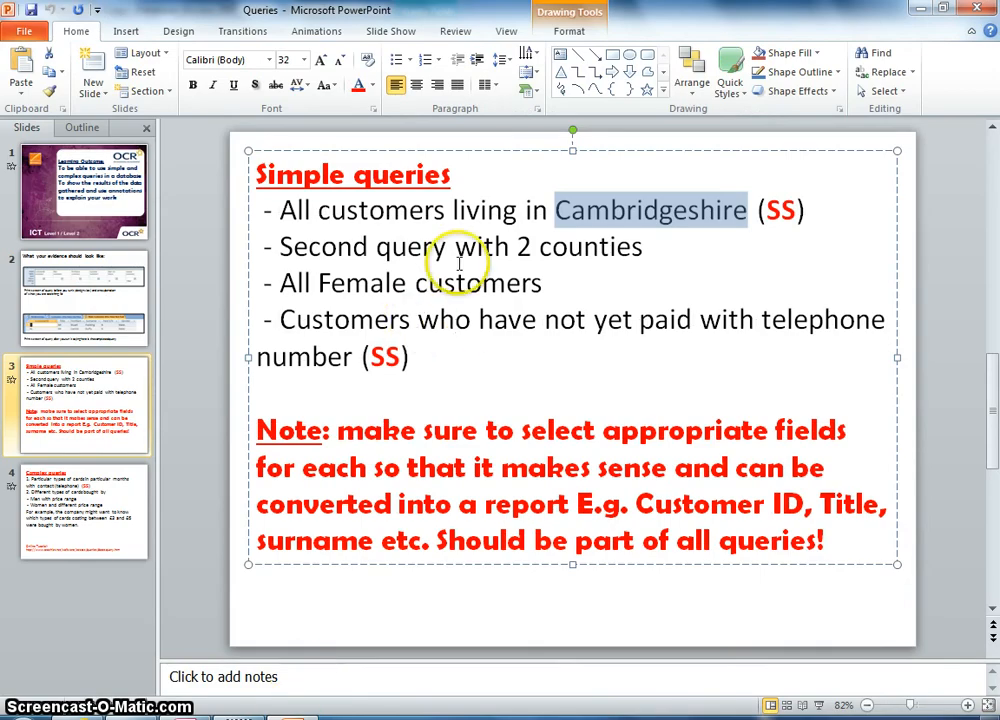
{"action": "left_click_drag", "start_coordinate": [281, 247], "coordinate": [612, 252]}
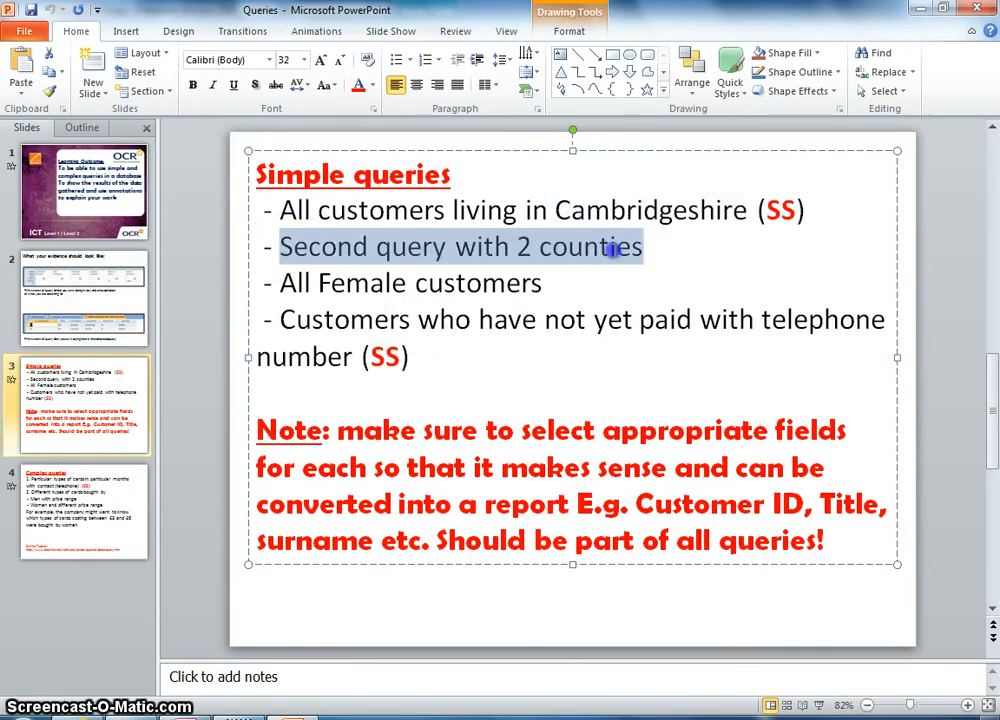
{"action": "left_click_drag", "start_coordinate": [522, 247], "coordinate": [590, 252]}
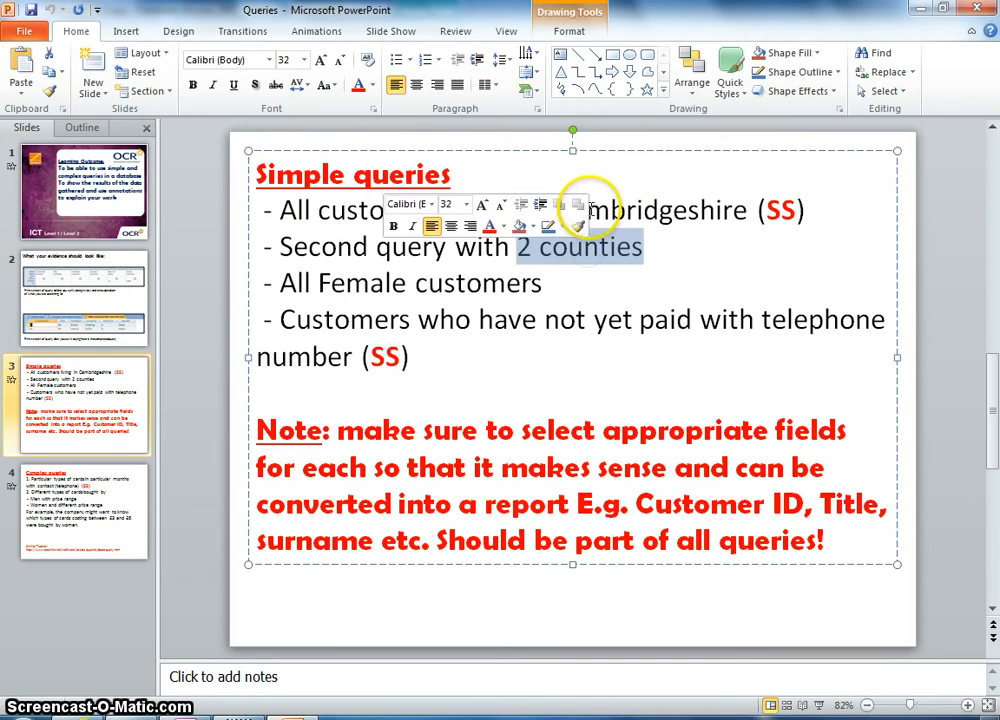
{"action": "left_click", "coordinate": [186, 717]}
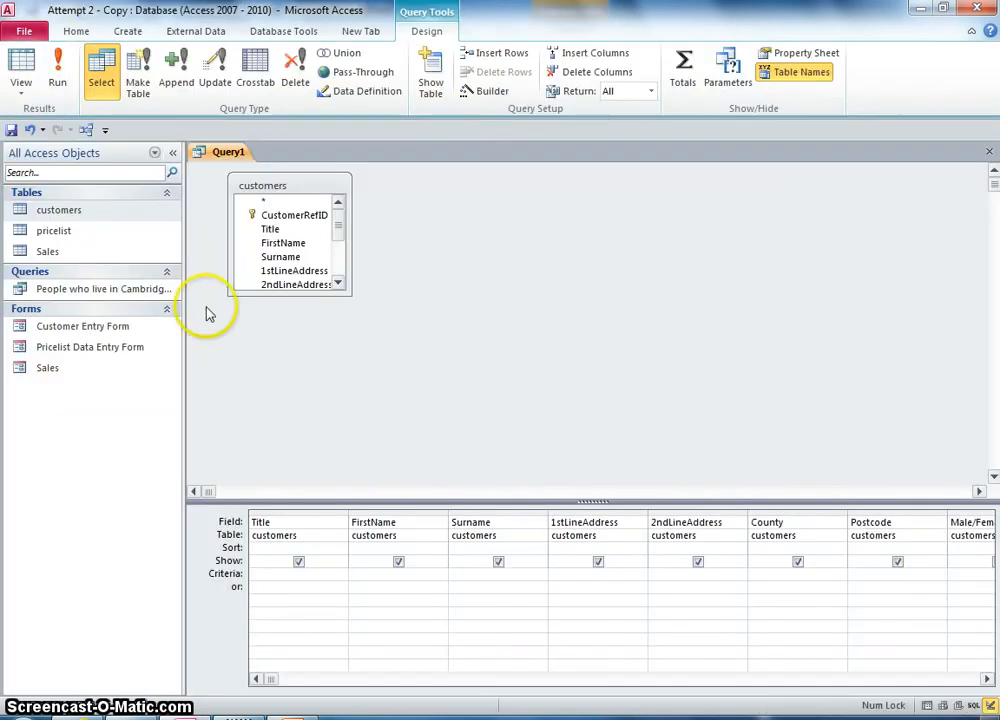
{"action": "double_click", "coordinate": [78, 212]}
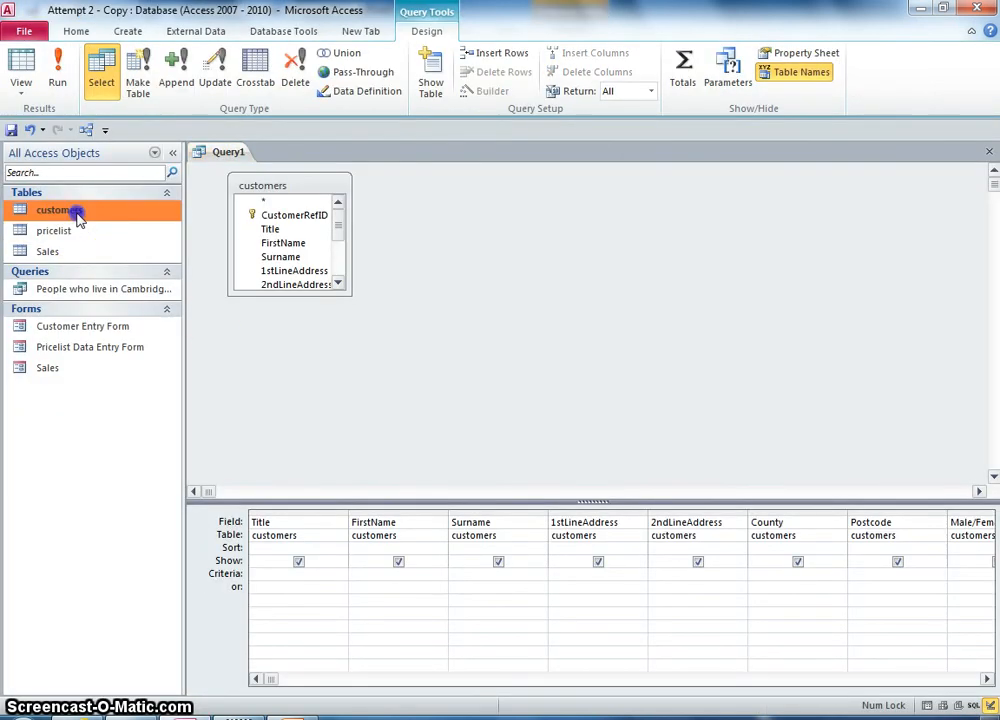
{"action": "scroll", "coordinate": [770, 360], "scroll_direction": "down", "scroll_amount": 1}
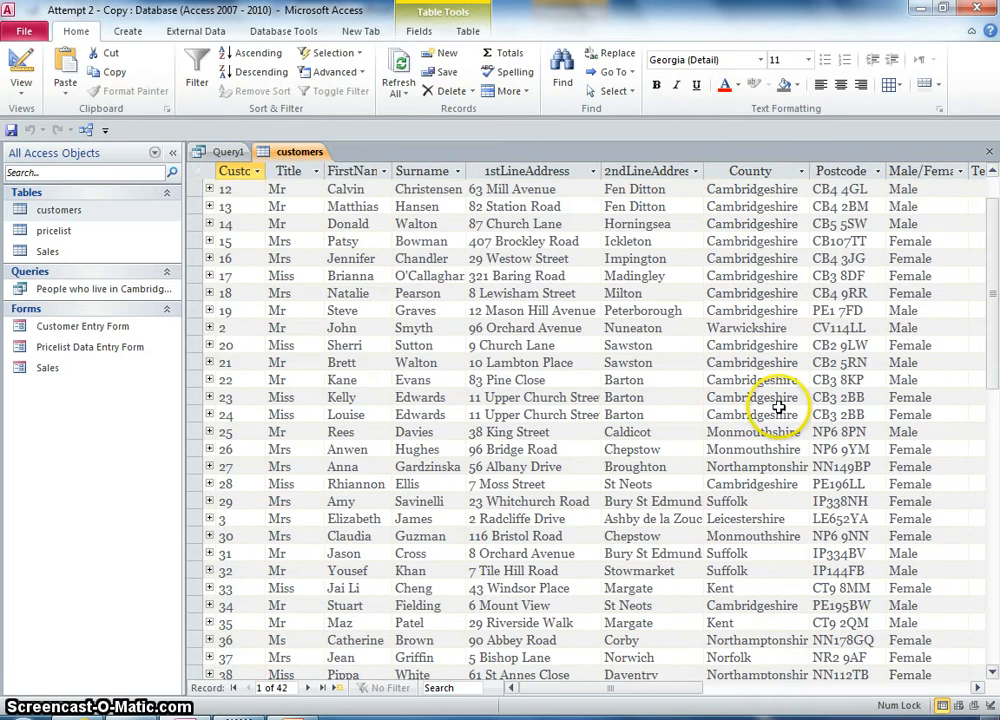
{"action": "scroll", "coordinate": [770, 400], "scroll_direction": "up", "scroll_amount": 1}
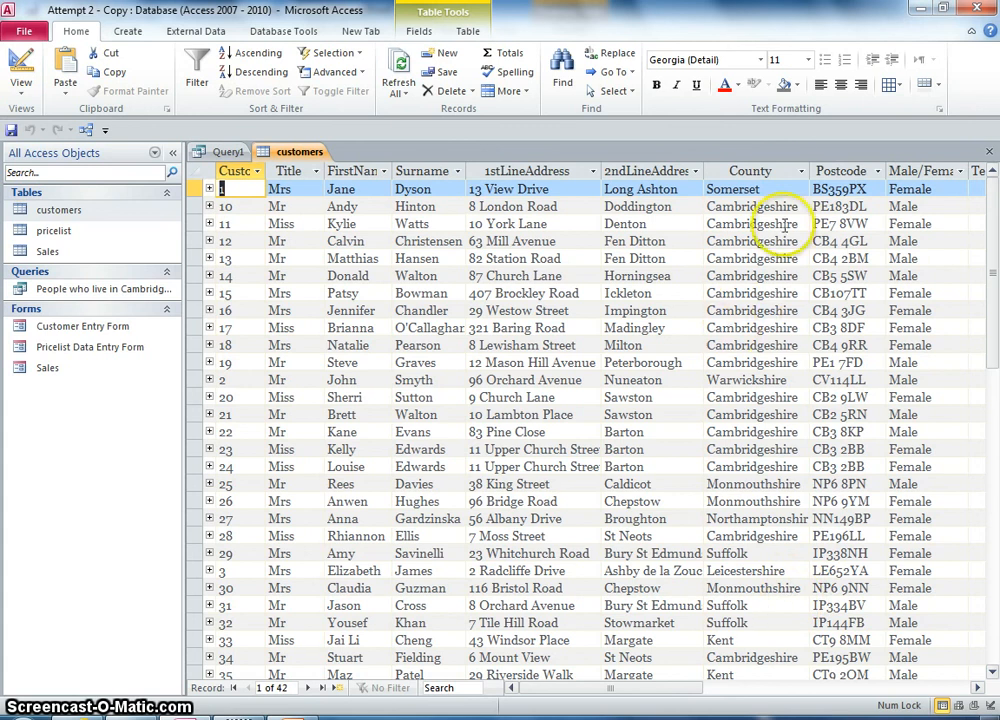
{"action": "left_click", "coordinate": [228, 152]}
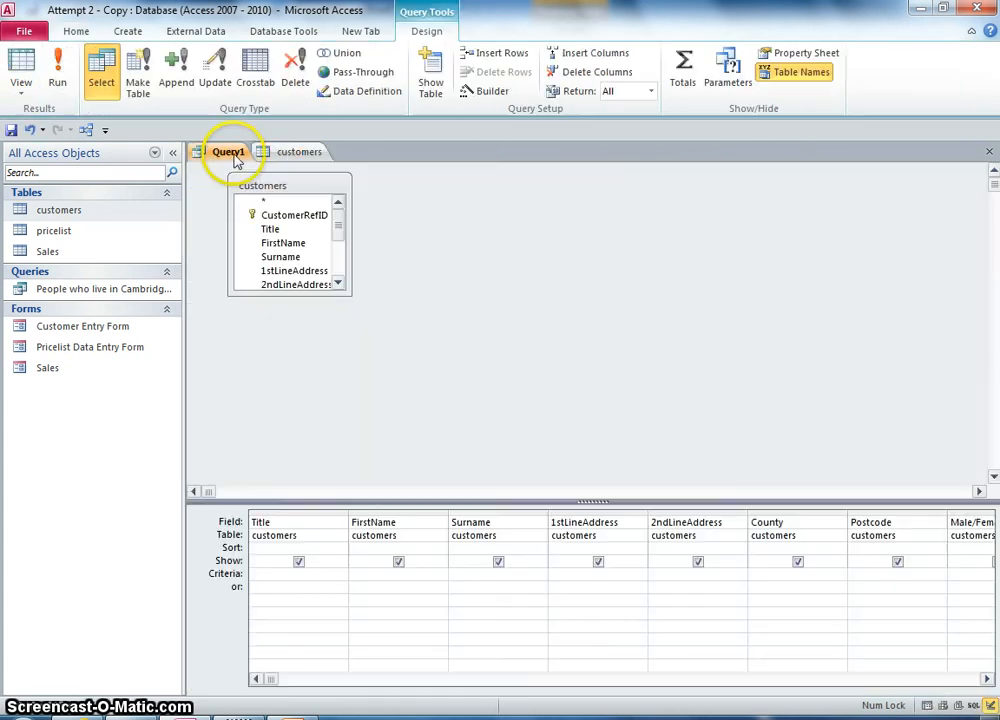
Set the second query's County criteria to Cambridgeshire or Kent, and run the query.
{"action": "left_click", "coordinate": [787, 573]}
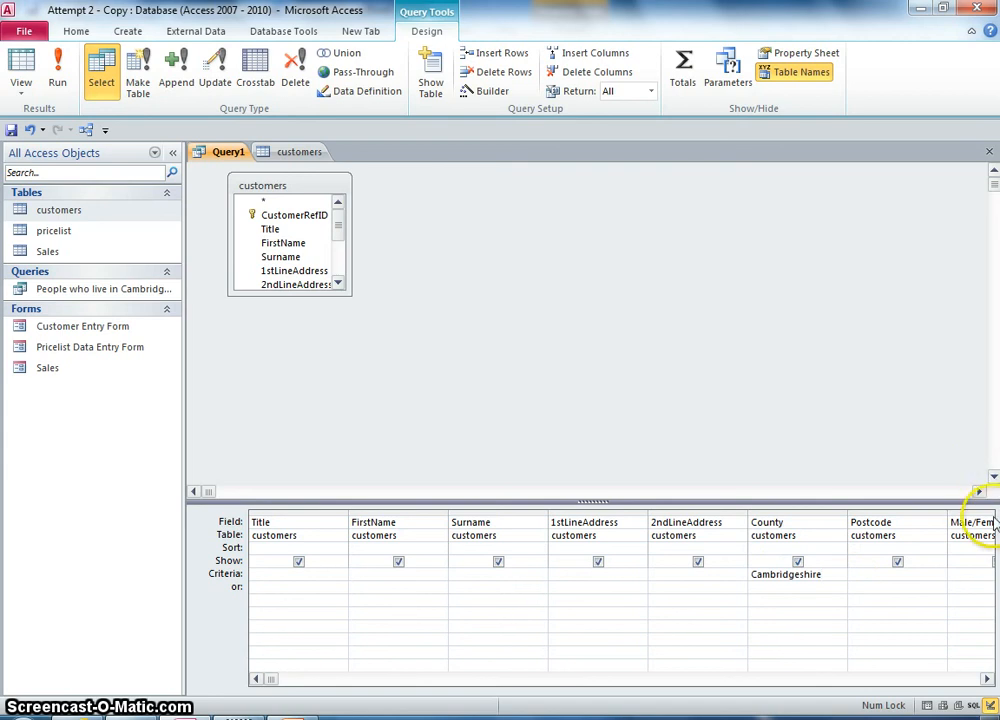
{"action": "left_click", "coordinate": [787, 588]}
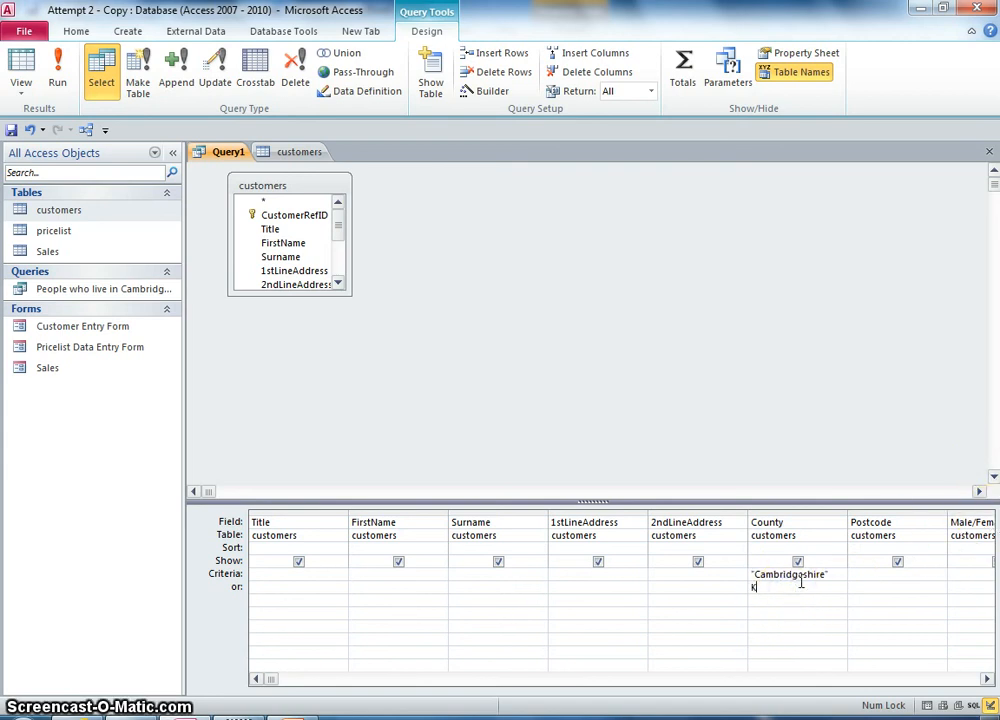
{"action": "left_click", "coordinate": [791, 618]}
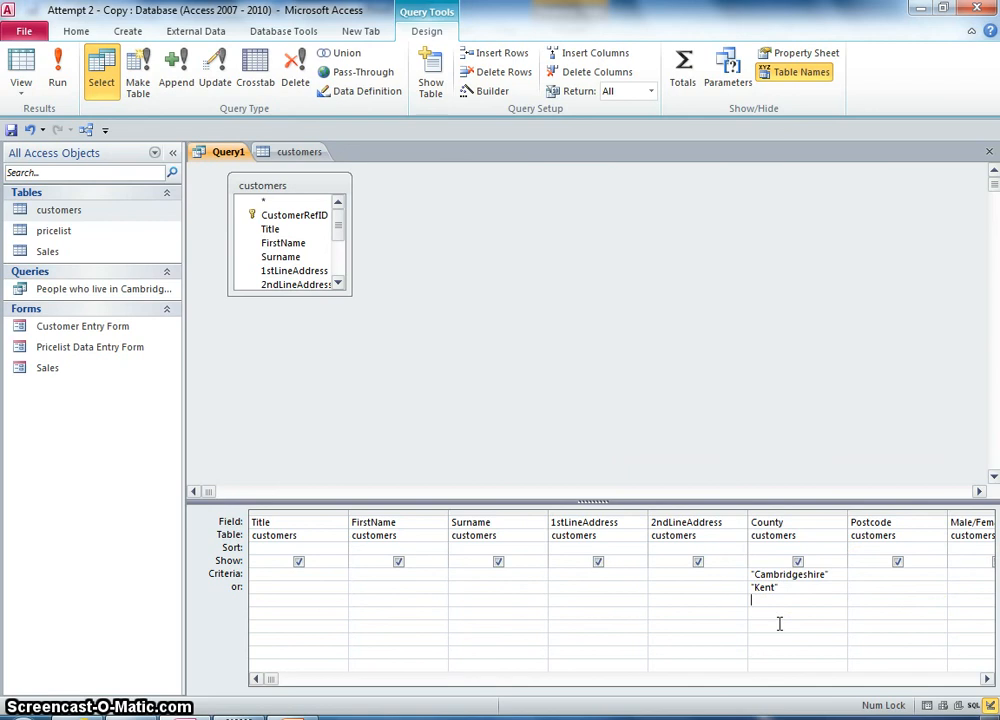
{"action": "left_click", "coordinate": [283, 151]}
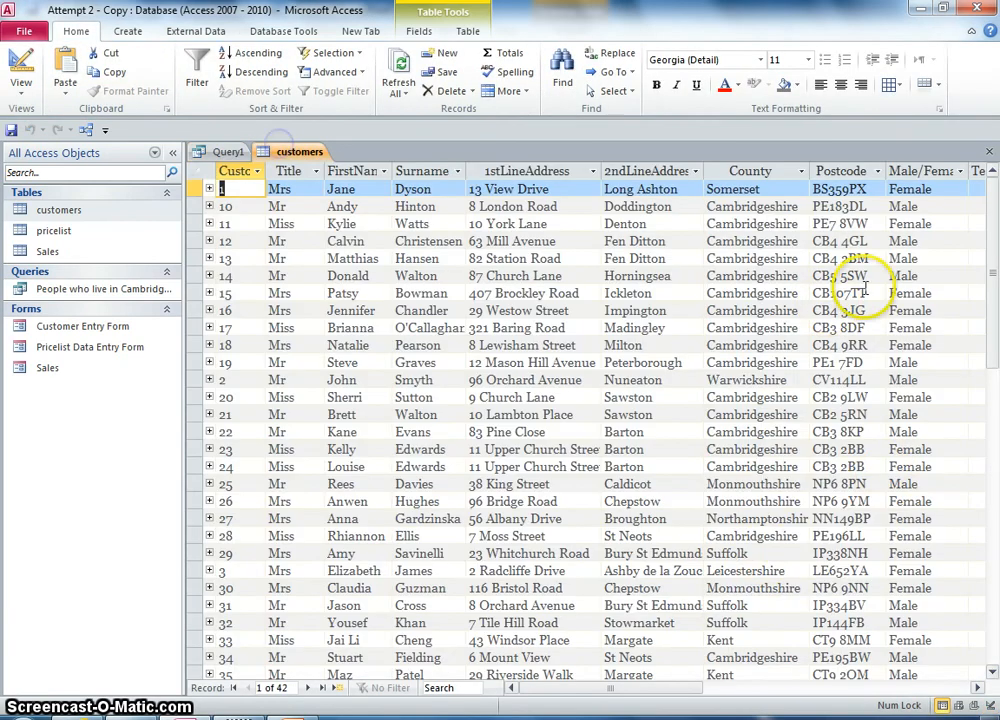
{"action": "left_click", "coordinate": [212, 151]}
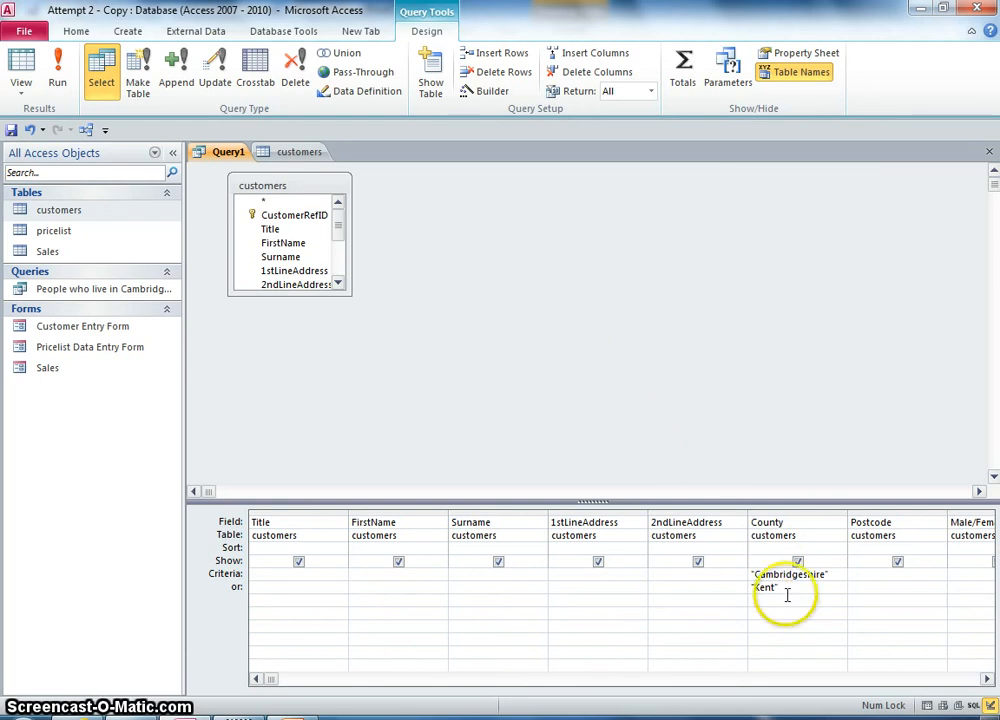
{"action": "left_click", "coordinate": [754, 598]}
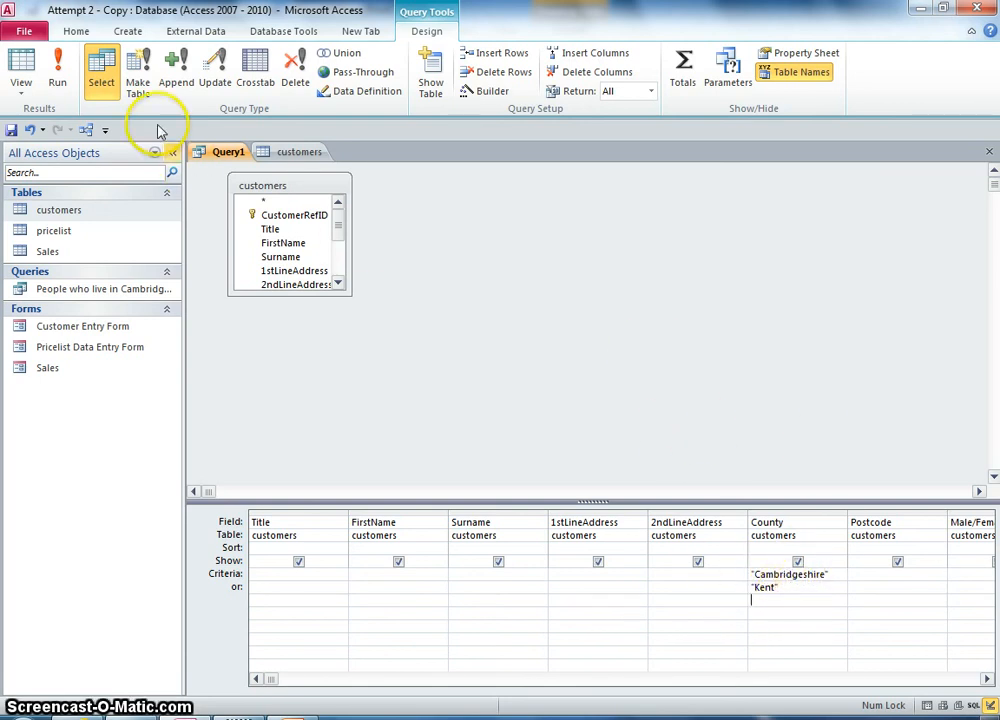
{"action": "left_click", "coordinate": [57, 80]}
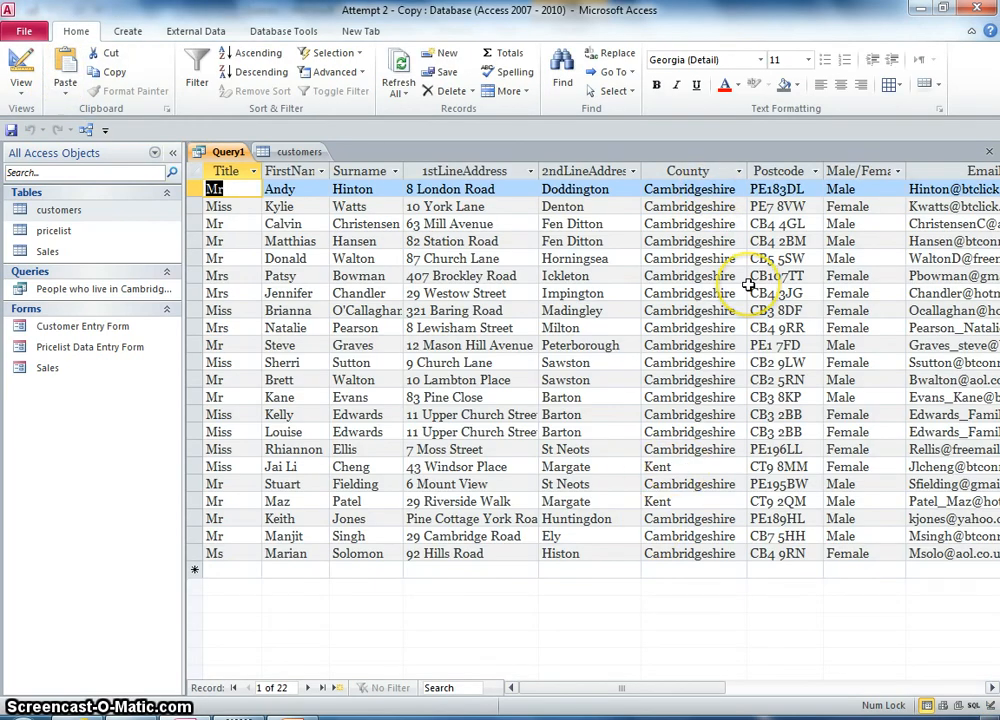
Save the second query as "People who live in Cambridgeshire and Kent".
{"action": "left_click", "coordinate": [22, 30]}
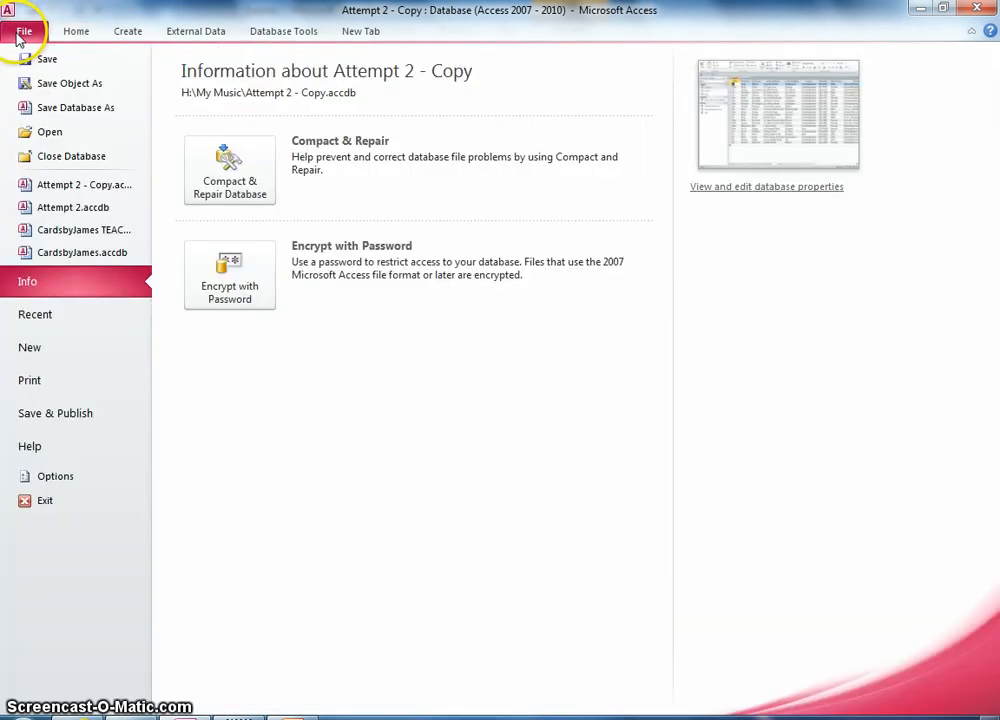
{"action": "left_click", "coordinate": [70, 32]}
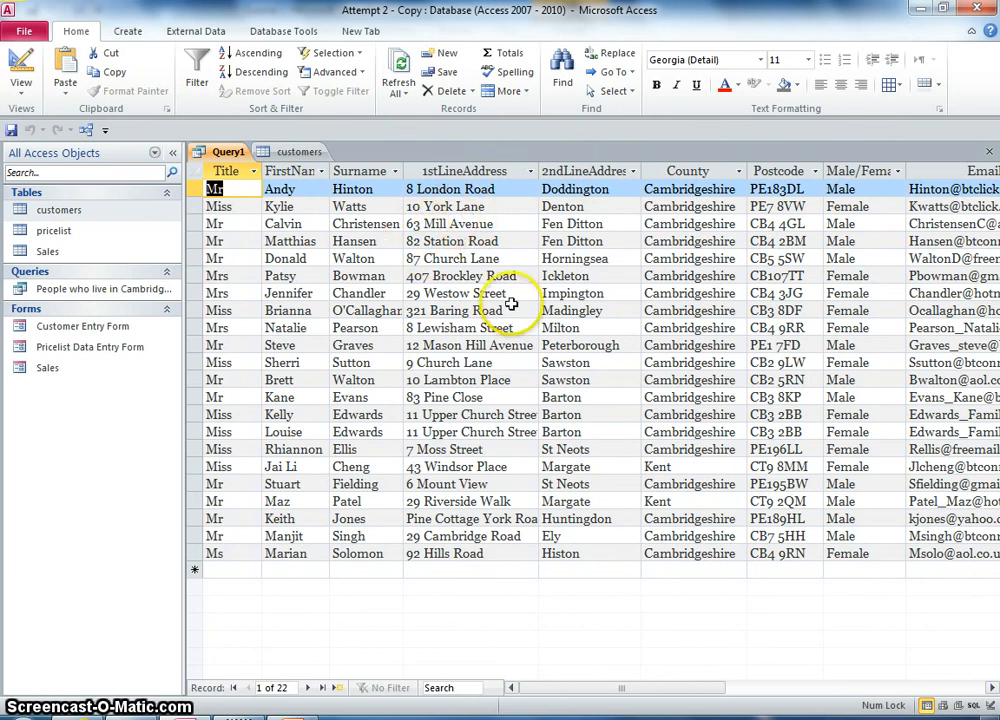
{"action": "left_click", "coordinate": [22, 31]}
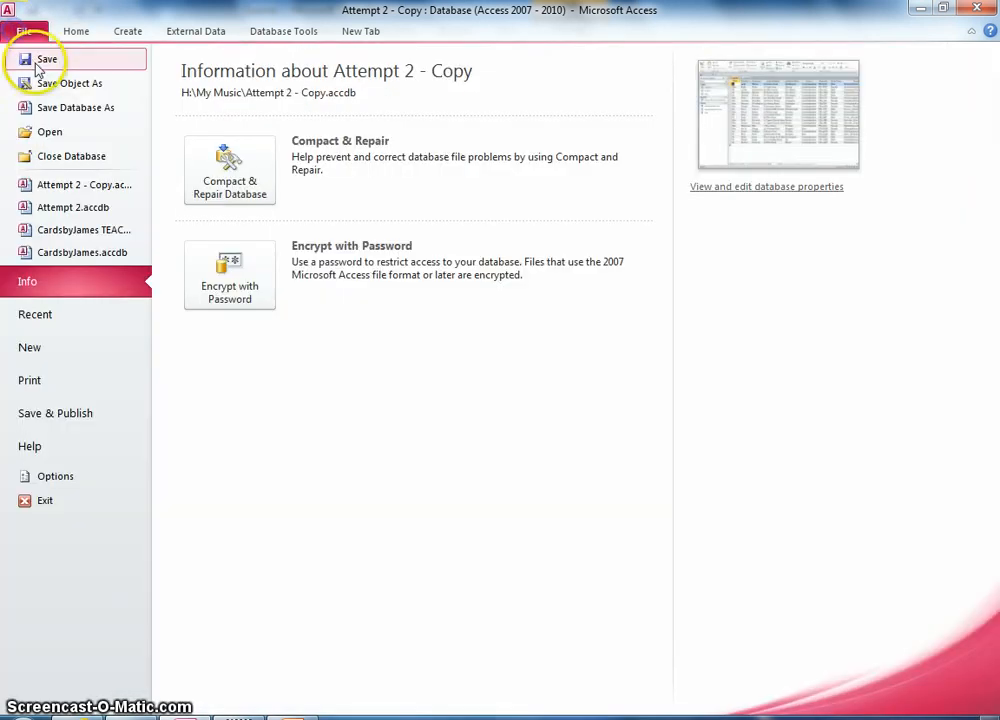
{"action": "left_click", "coordinate": [47, 62]}
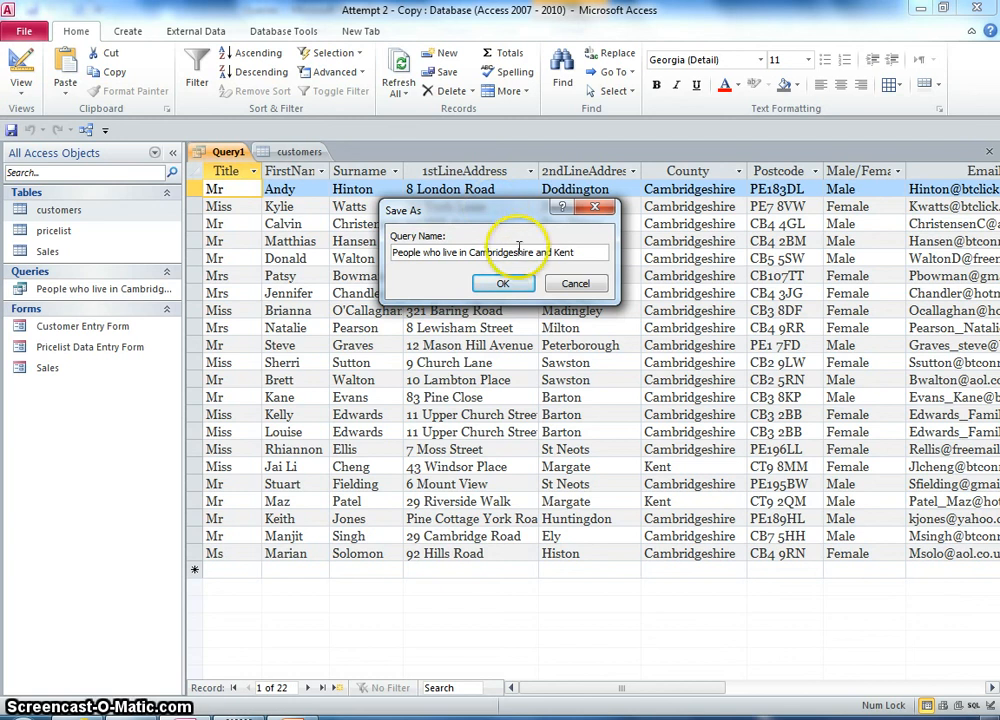
{"action": "left_click", "coordinate": [506, 284]}
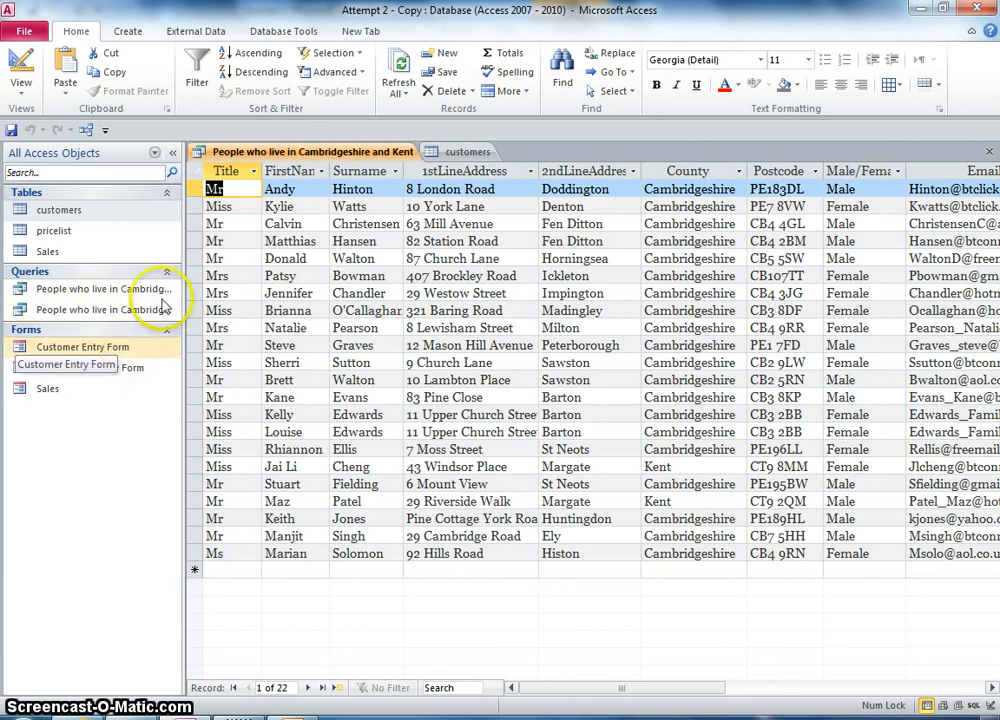
Check the requirement for the third query on the PowerPoint slide and return to Access.
{"action": "left_click", "coordinate": [301, 703]}
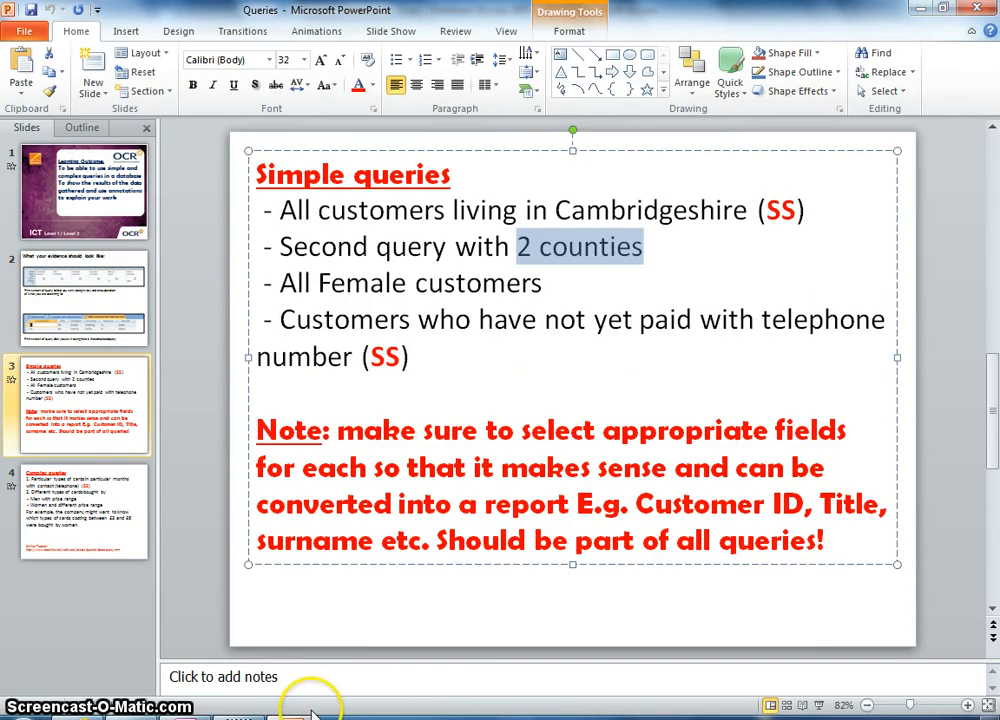
{"action": "left_click_drag", "start_coordinate": [278, 283], "coordinate": [492, 287]}
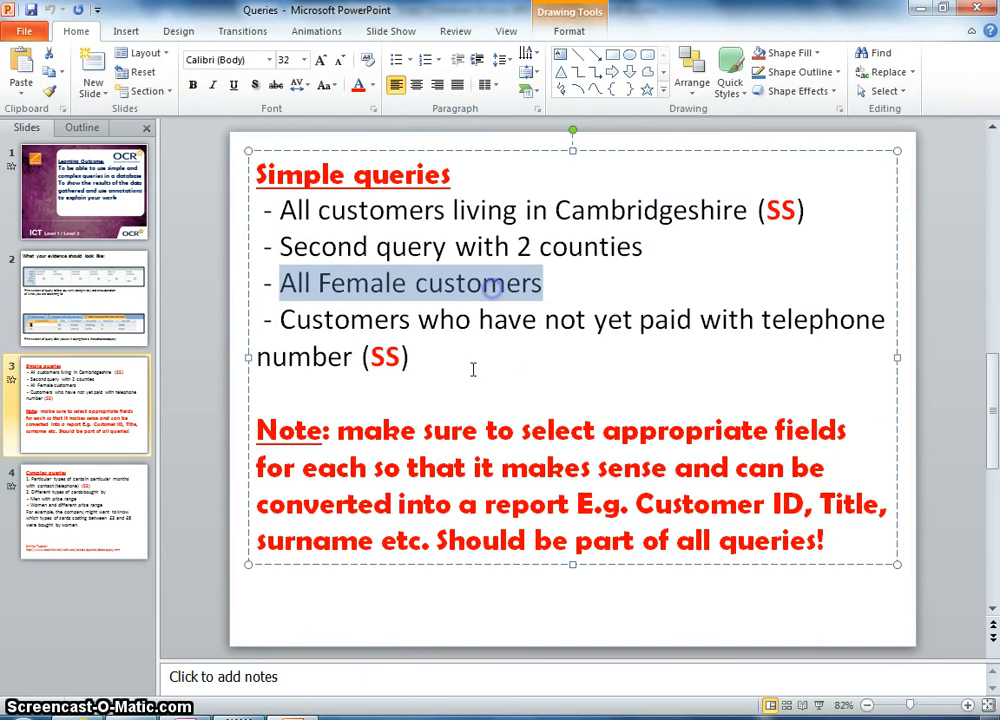
{"action": "key", "text": "alt+Tab"}
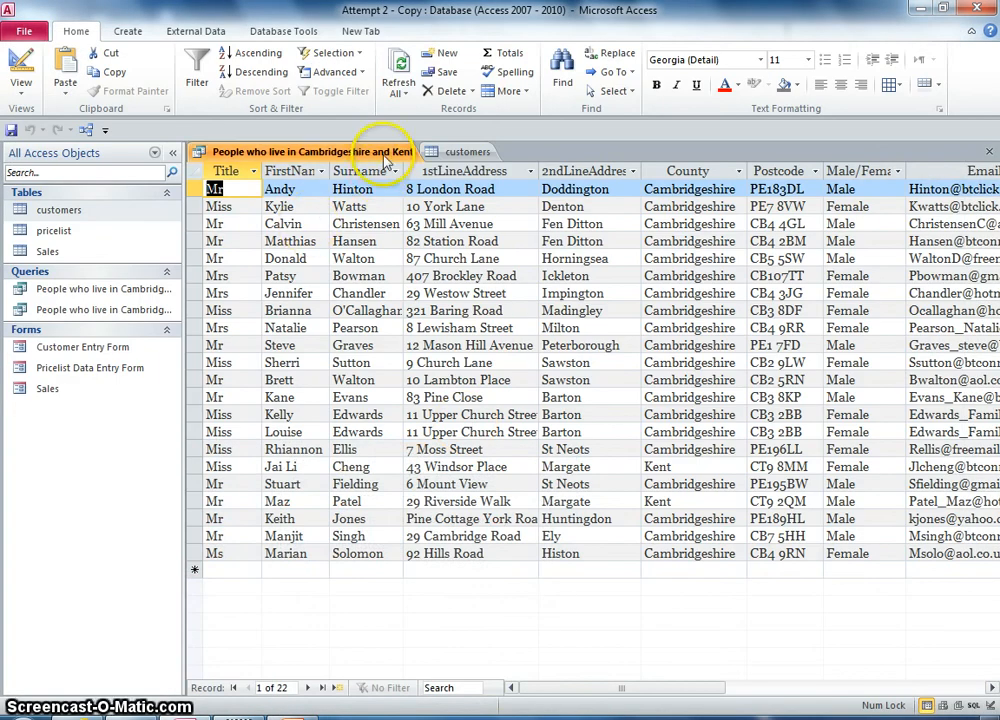
Close the Cambridgeshire and Kent query and the customers table.
{"action": "right_click", "coordinate": [392, 154]}
{"action": "left_click", "coordinate": [320, 181]}
{"action": "right_click", "coordinate": [255, 152]}
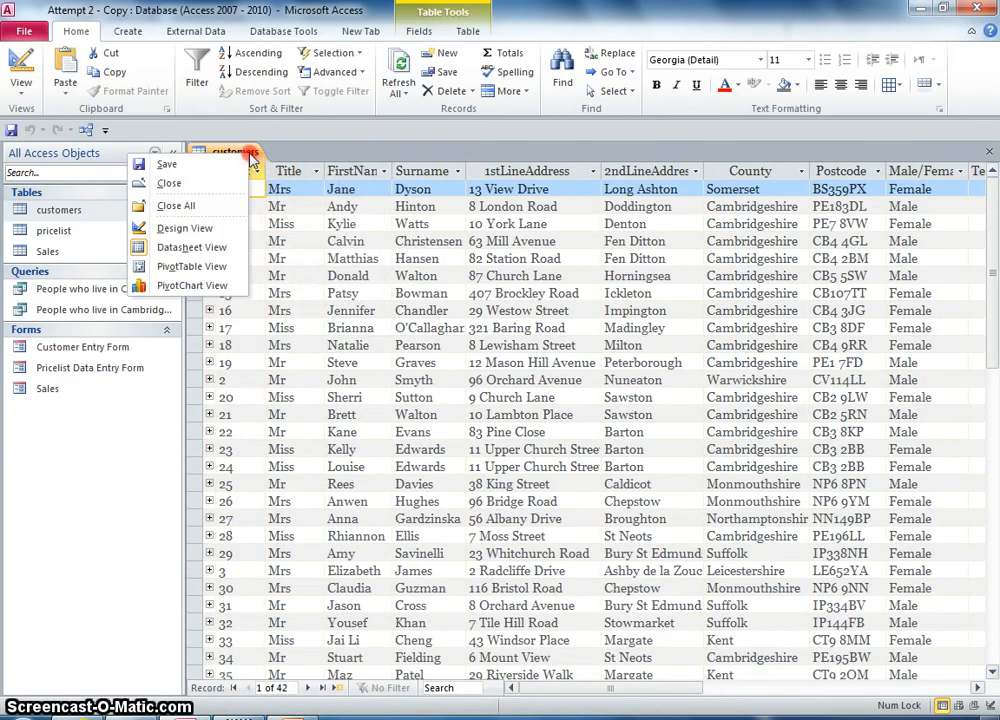
{"action": "left_click", "coordinate": [200, 205]}
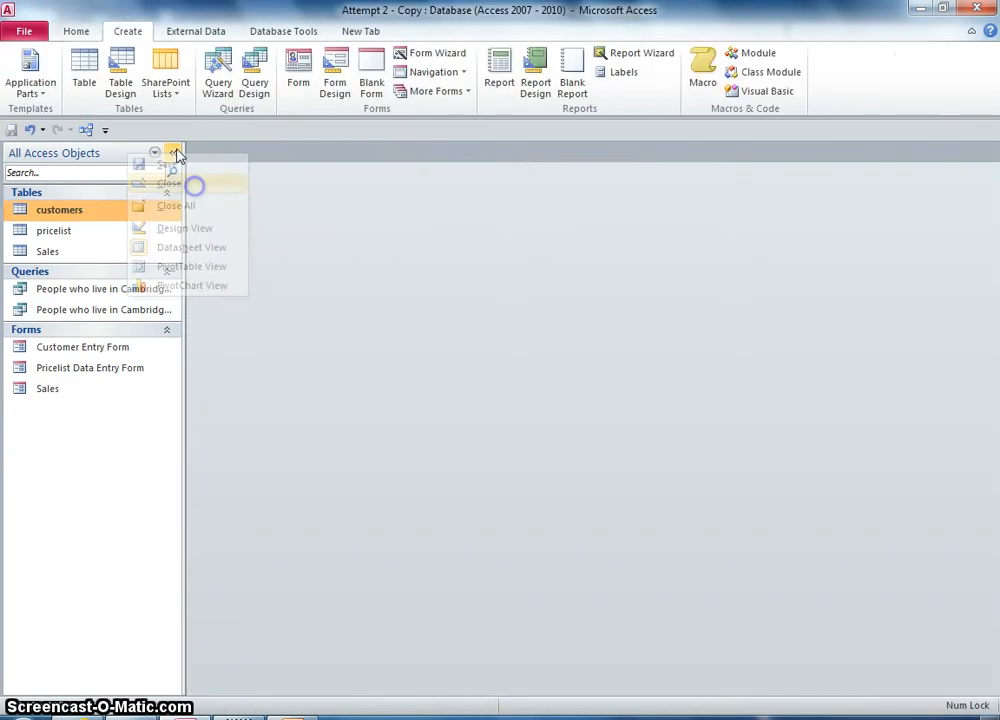
Create a third query in design view based on the customers table.
{"action": "left_click", "coordinate": [252, 84]}
{"action": "left_click", "coordinate": [548, 694]}
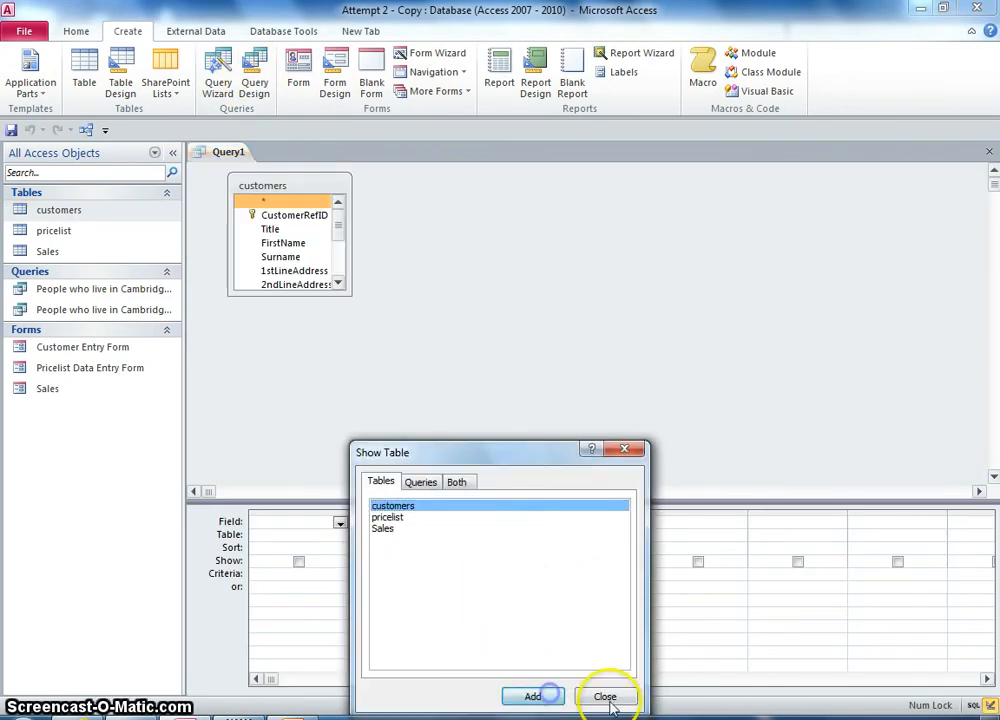
{"action": "left_click", "coordinate": [605, 697]}
Add the customers table's Title, FirstName, Surname and 1stLineAddress fields to the third query's grid.
{"action": "double_click", "coordinate": [285, 228]}
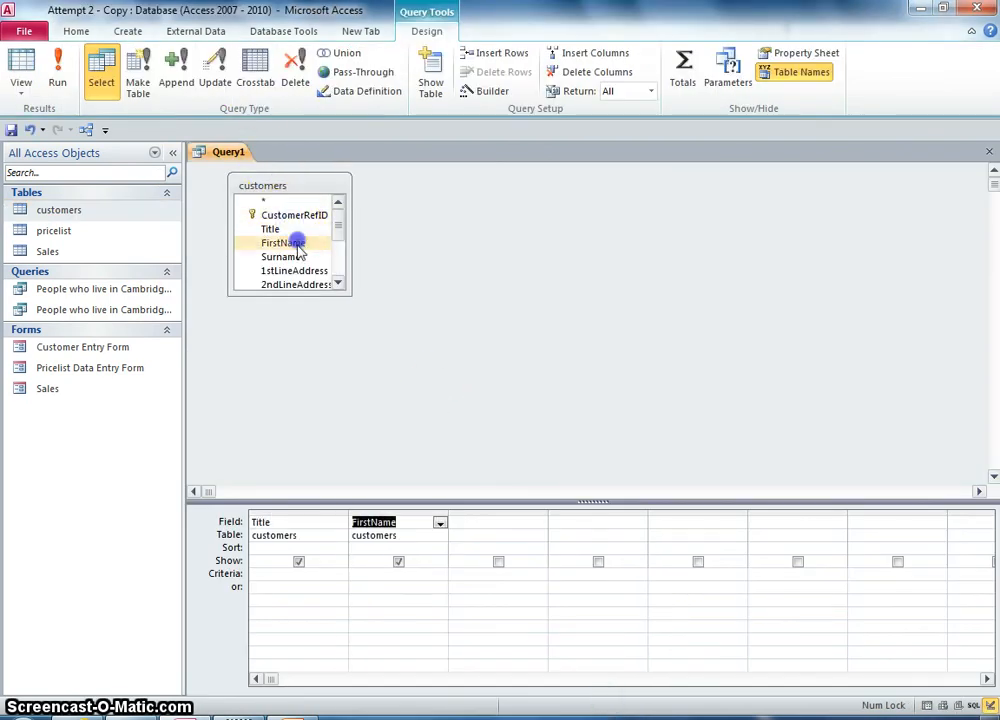
{"action": "double_click", "coordinate": [288, 257]}
{"action": "double_click", "coordinate": [290, 270]}
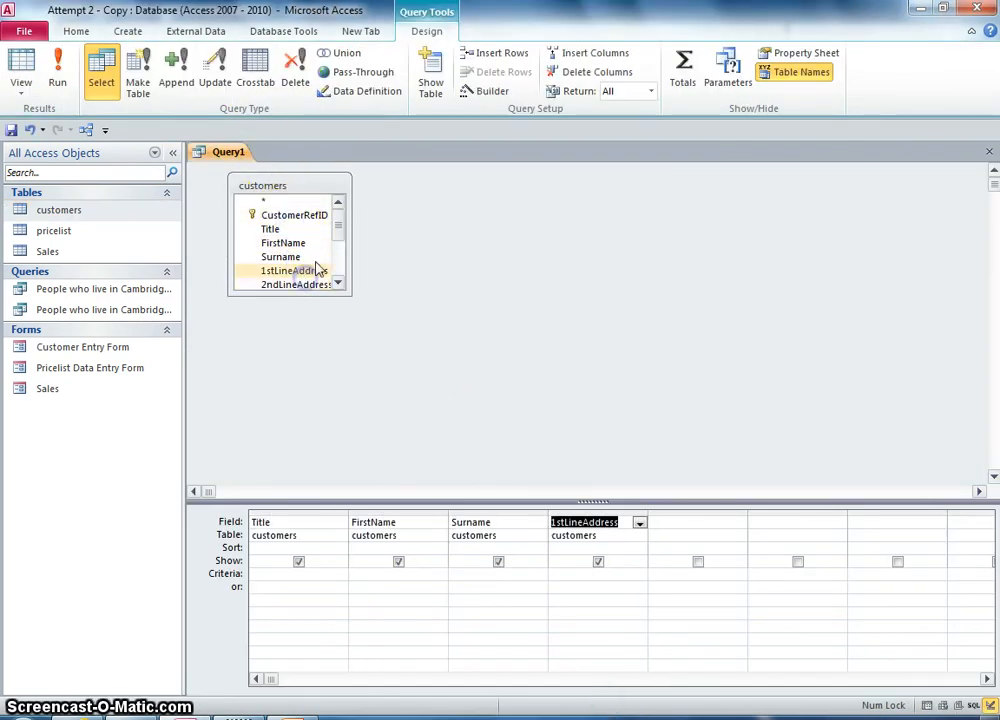
Add the County, Postcode, Male/Female, telephone number, Email, DateRegistered and Date of Birth fields to the third query's grid.
{"action": "scroll", "coordinate": [340, 252], "scroll_direction": "down", "scroll_amount": 3}
{"action": "double_click", "coordinate": [290, 208]}
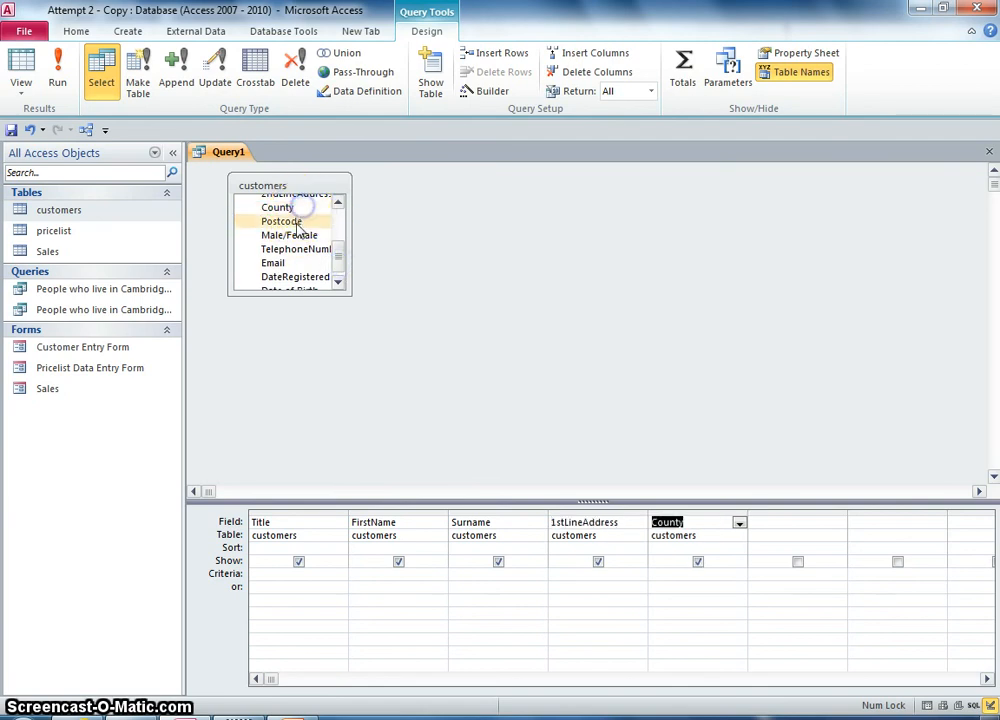
{"action": "double_click", "coordinate": [290, 221]}
{"action": "double_click", "coordinate": [292, 235]}
{"action": "double_click", "coordinate": [297, 249]}
{"action": "double_click", "coordinate": [299, 263]}
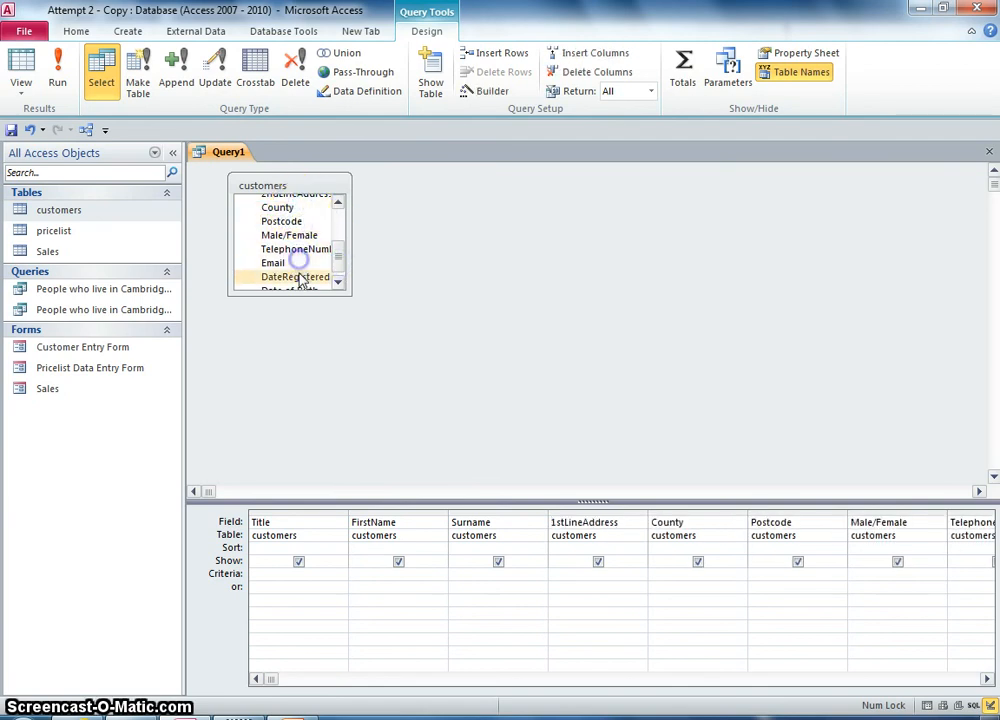
{"action": "double_click", "coordinate": [300, 277]}
{"action": "double_click", "coordinate": [300, 288]}
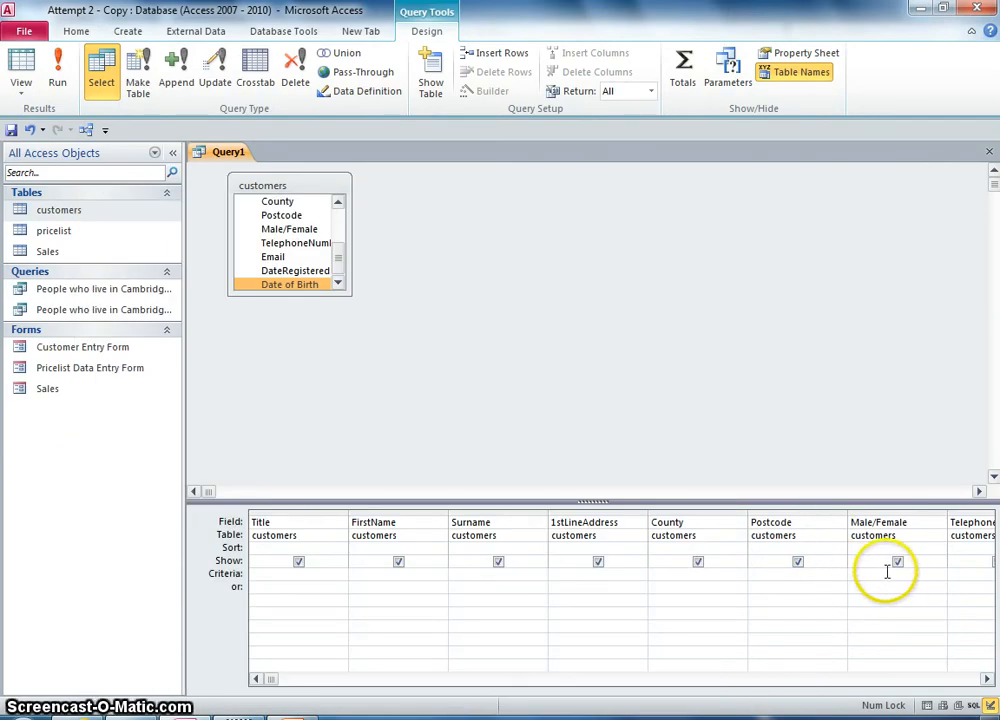
Set the Male/Female field's criteria to Female and run the query.
{"action": "left_click", "coordinate": [893, 572]}
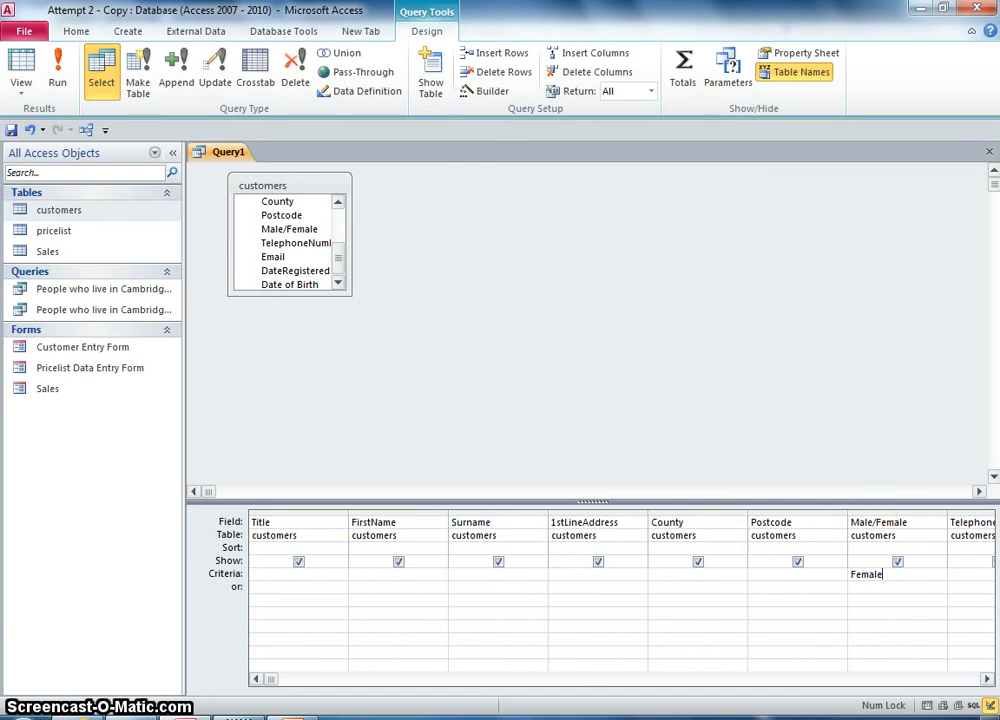
{"action": "left_click", "coordinate": [62, 74]}
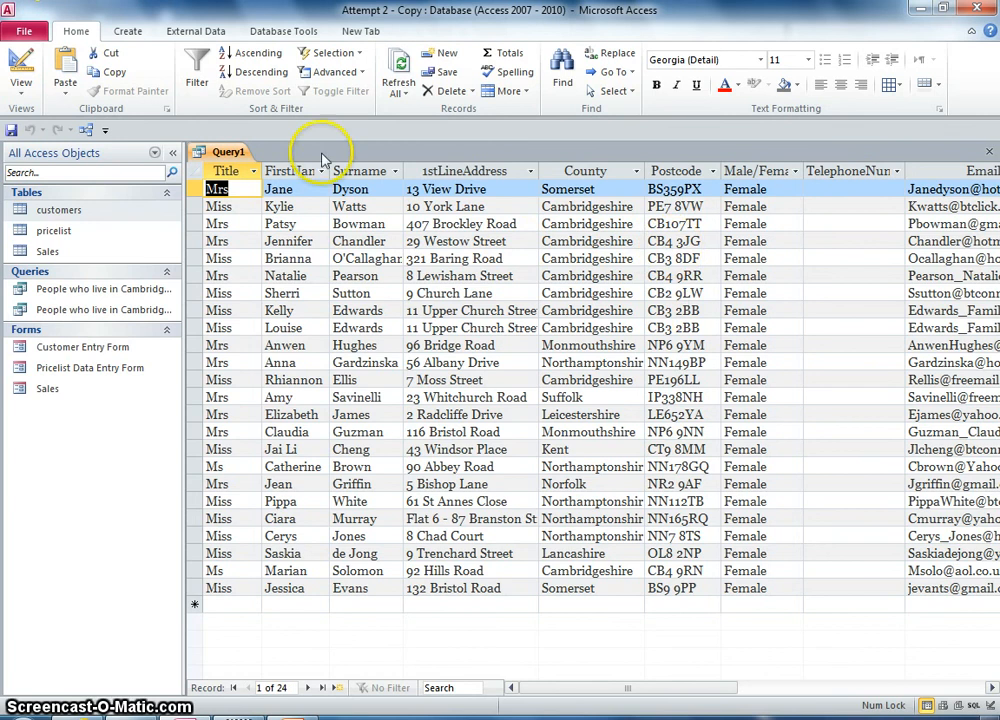
Save the third query as "Female Customers".
{"action": "left_click", "coordinate": [24, 31]}
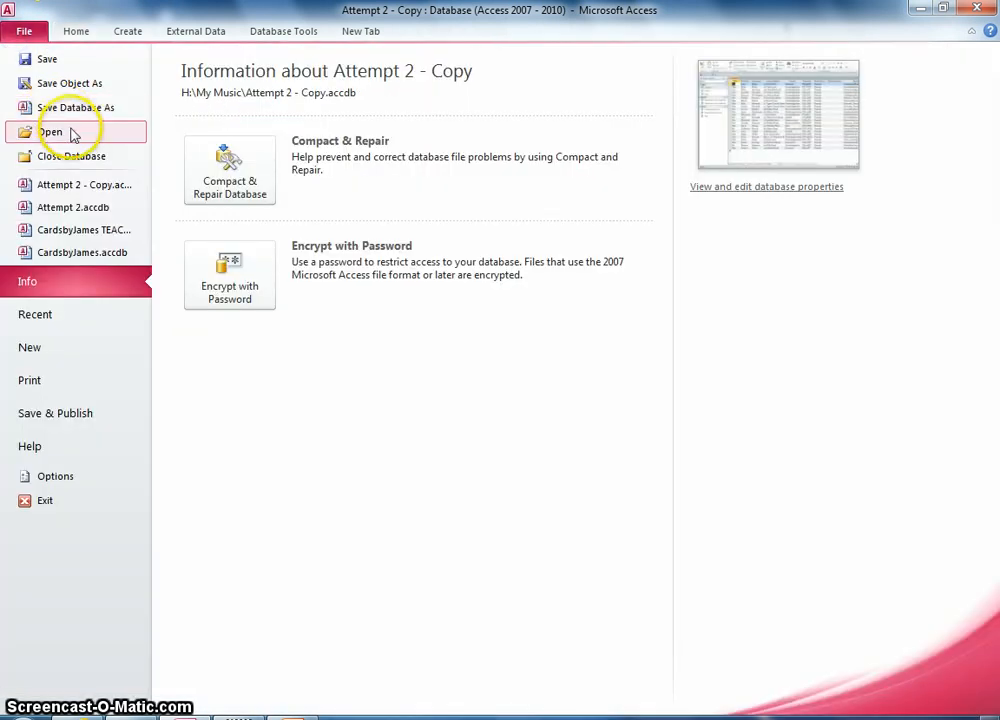
{"action": "left_click", "coordinate": [45, 59]}
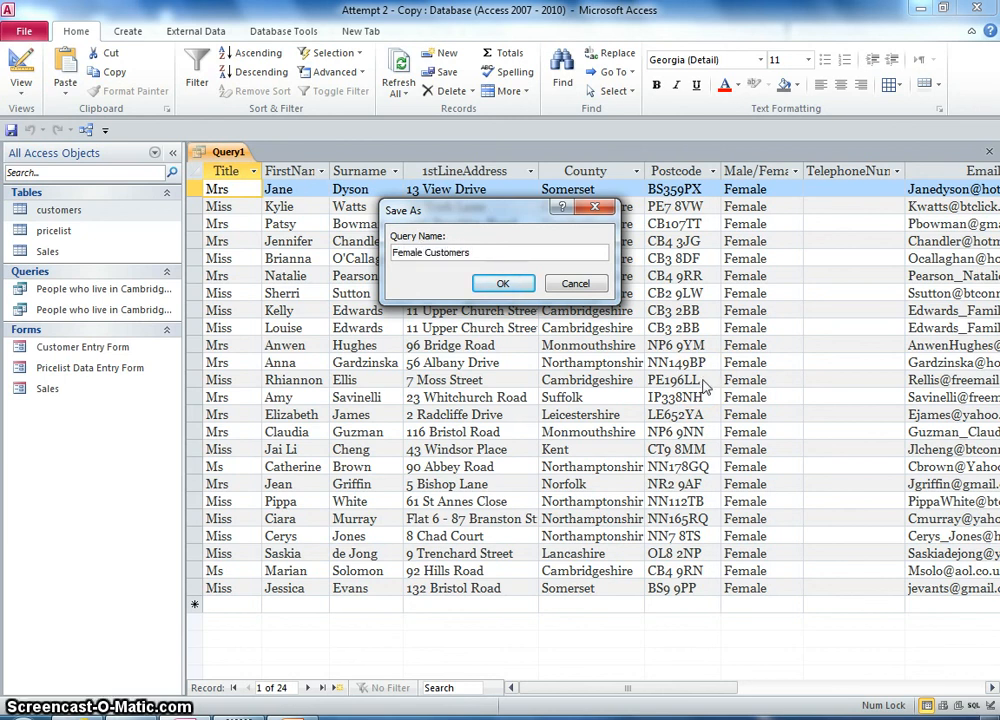
{"action": "key", "text": "Return"}
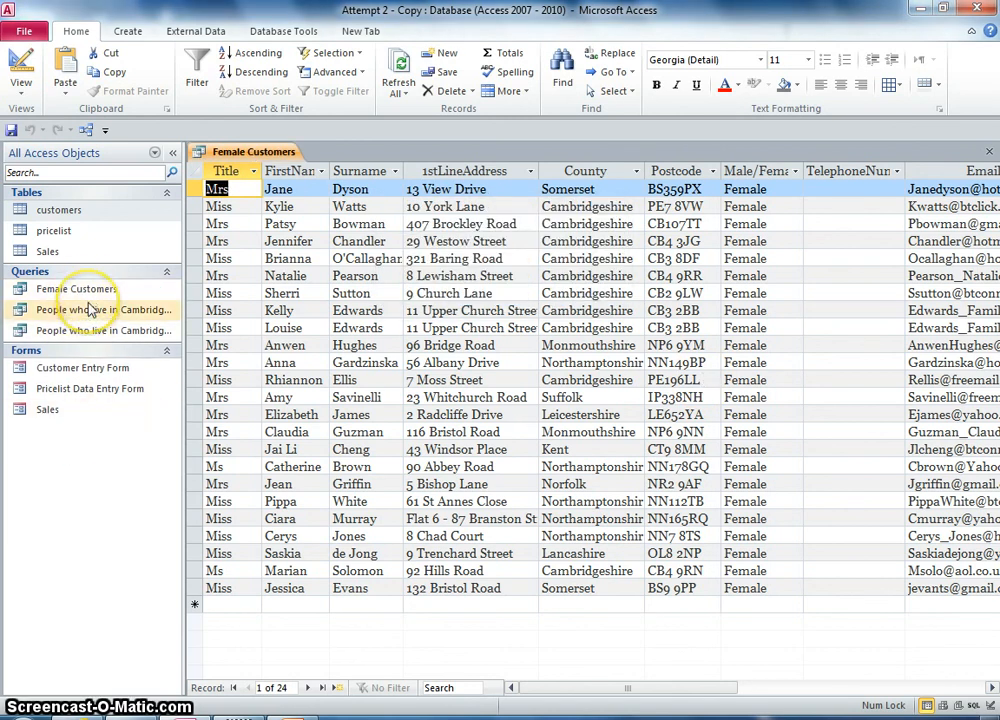
Review the simple queries listed on the PowerPoint slide, including the one for customers who have not yet paid.
{"action": "left_click", "coordinate": [292, 717]}
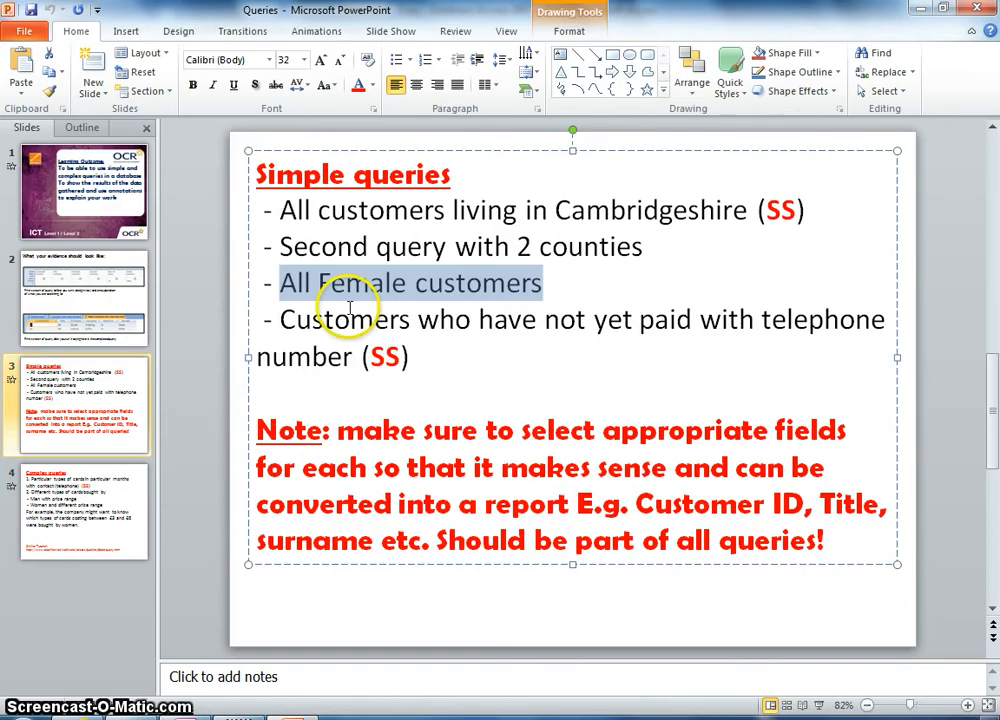
{"action": "left_click_drag", "start_coordinate": [279, 212], "coordinate": [650, 300]}
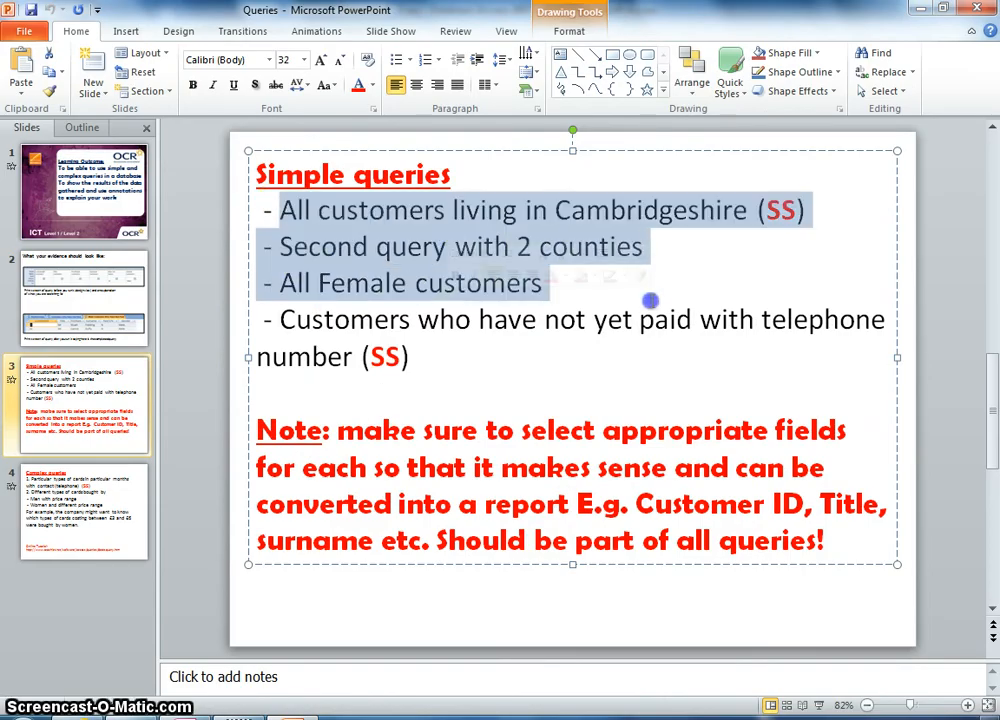
{"action": "left_click_drag", "start_coordinate": [282, 319], "coordinate": [343, 362]}
{"action": "left_click", "coordinate": [520, 385]}
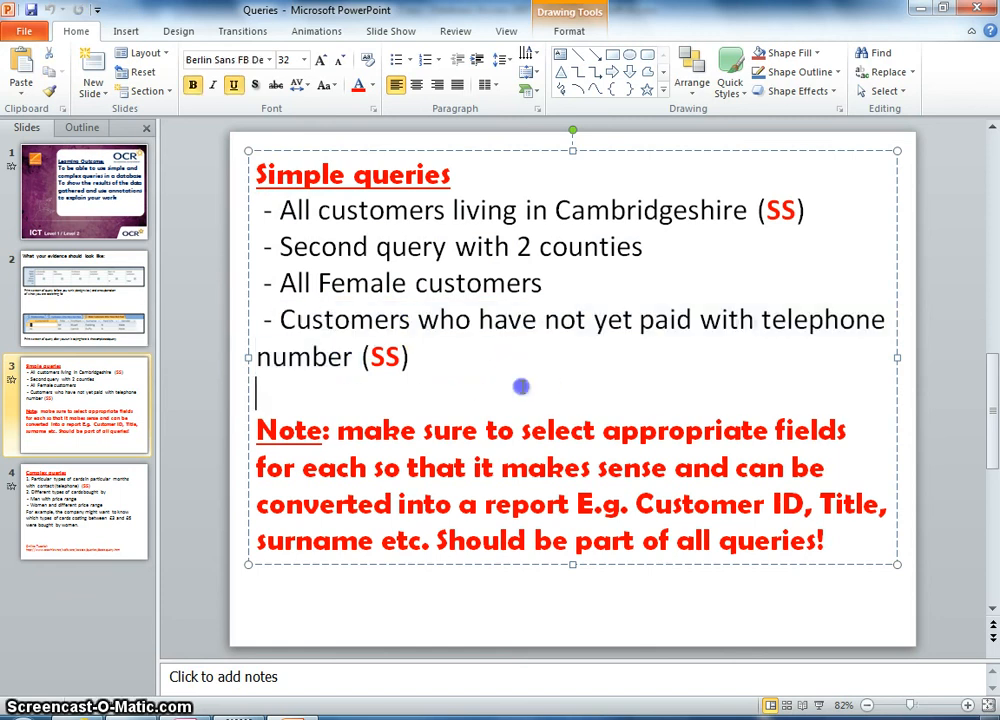